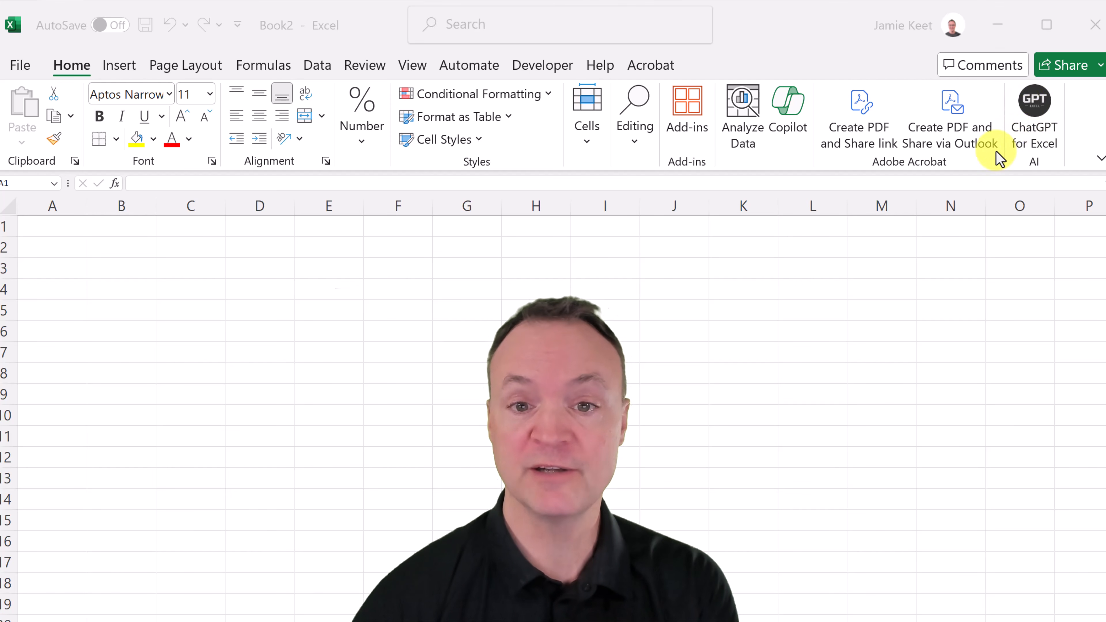
Look through the available add-ins and open the ChatGPT for Excel add-in
left_click(696, 119)
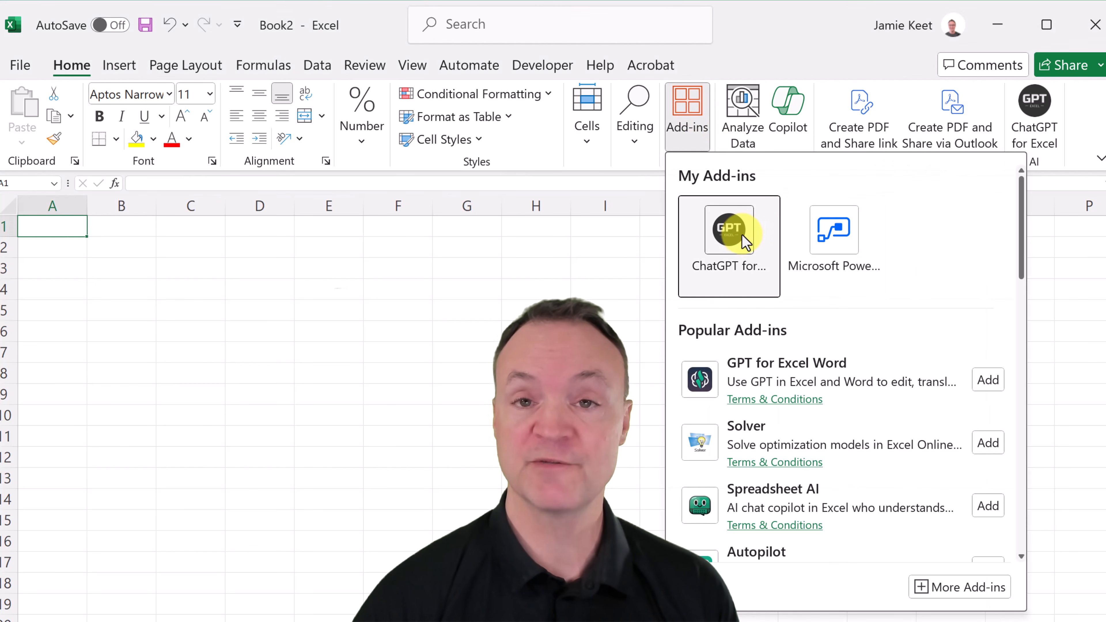
left_click(1029, 124)
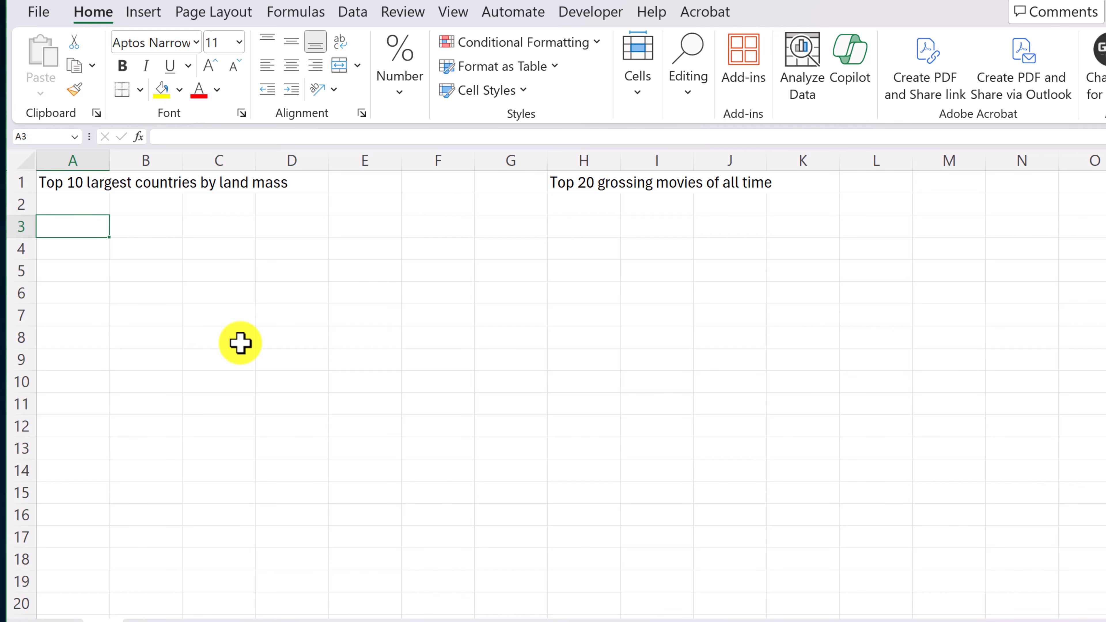
Generate a table of the largest countries in cell A3 with AI.TABLE, using the text in A1 as the prompt
type("=")
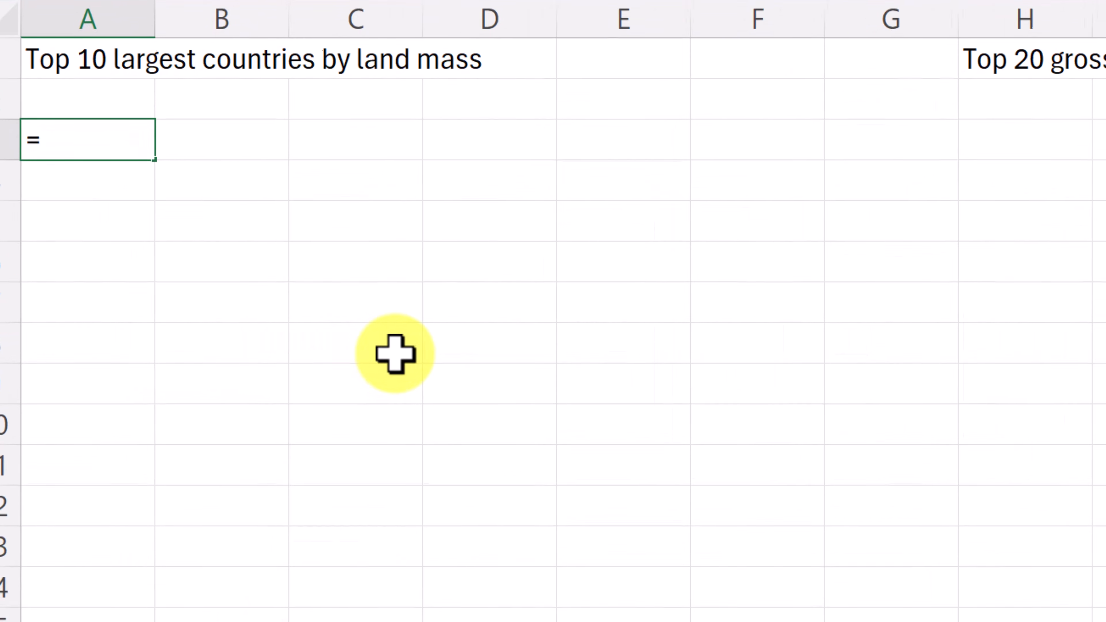
type("ai")
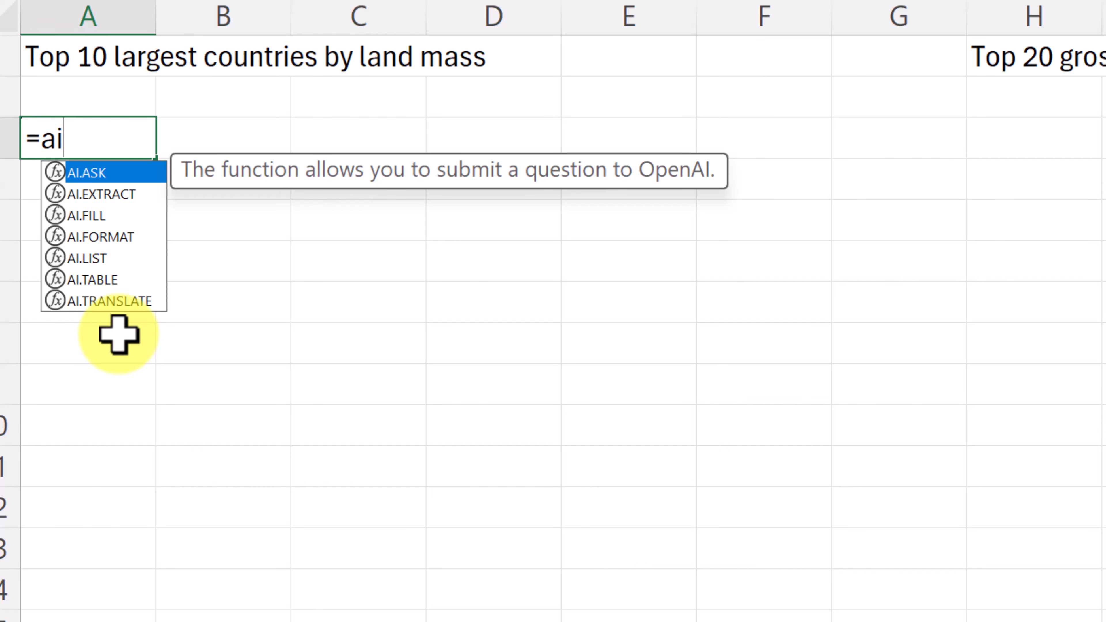
double_click(109, 281)
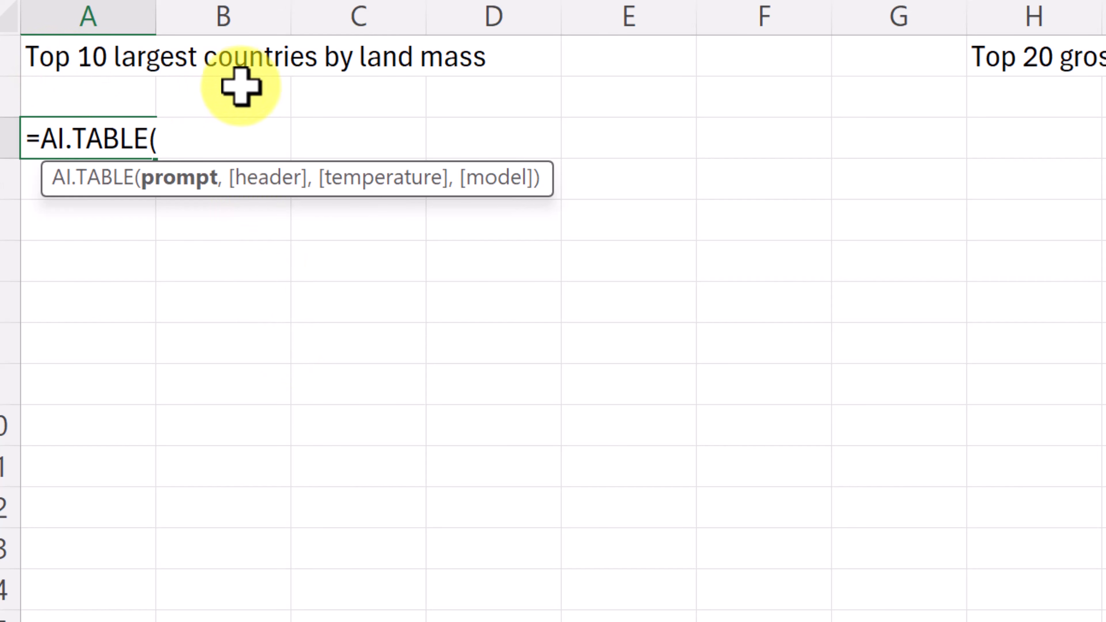
left_click(53, 63)
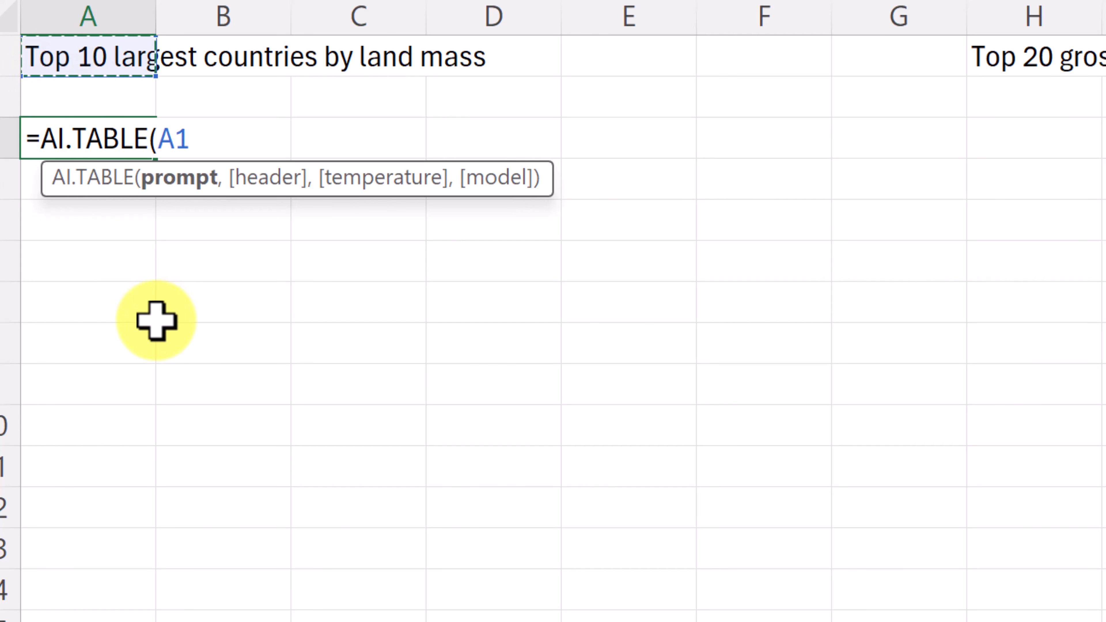
key("Return")
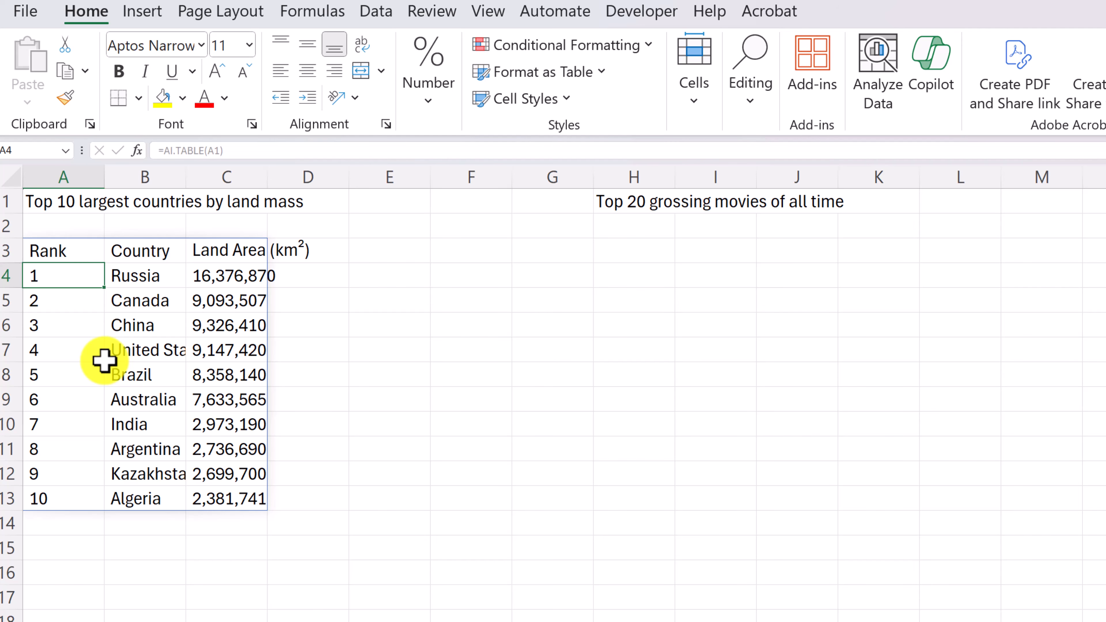
Generate a table of the top-grossing movies in cell H3 with AI.TABLE, using H1 as the prompt, and review its rows
left_click(615, 209)
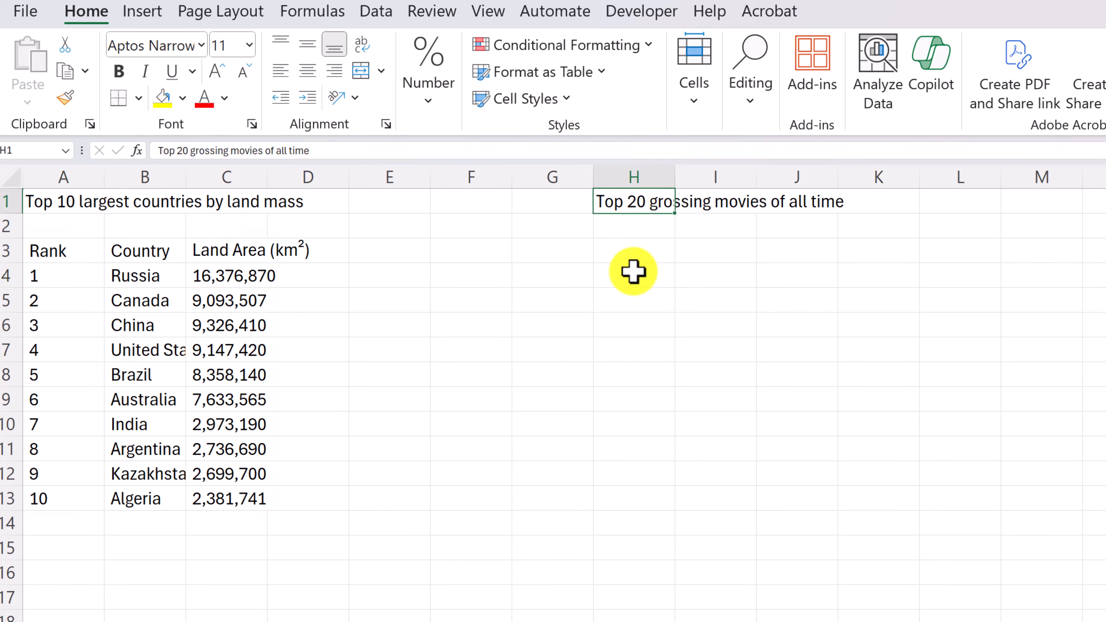
left_click(620, 253)
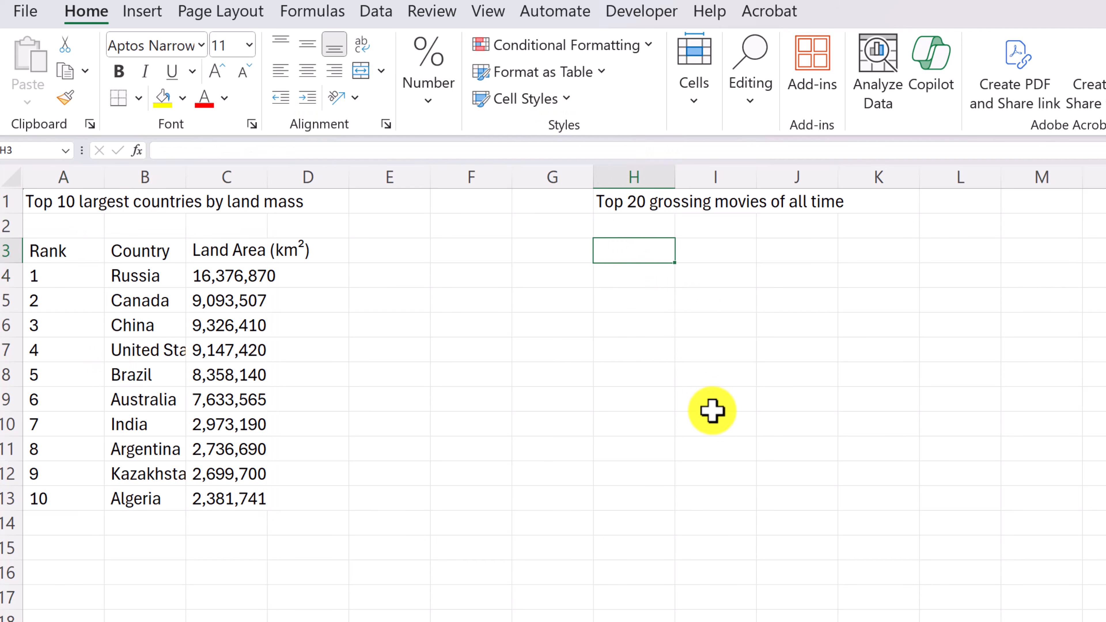
type("=ai.tab")
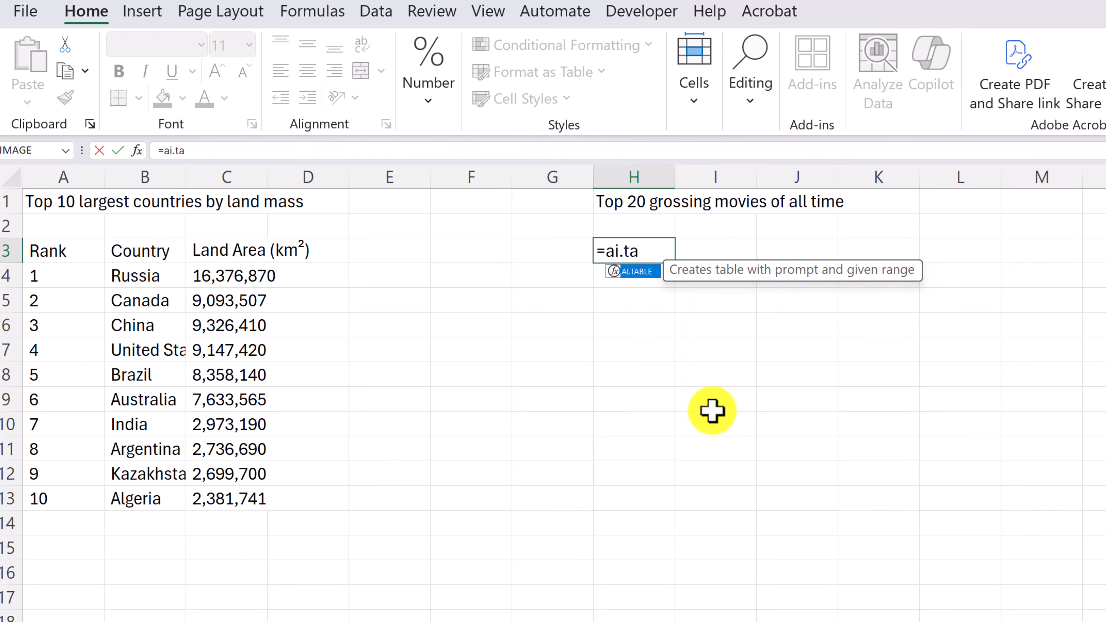
double_click(640, 272)
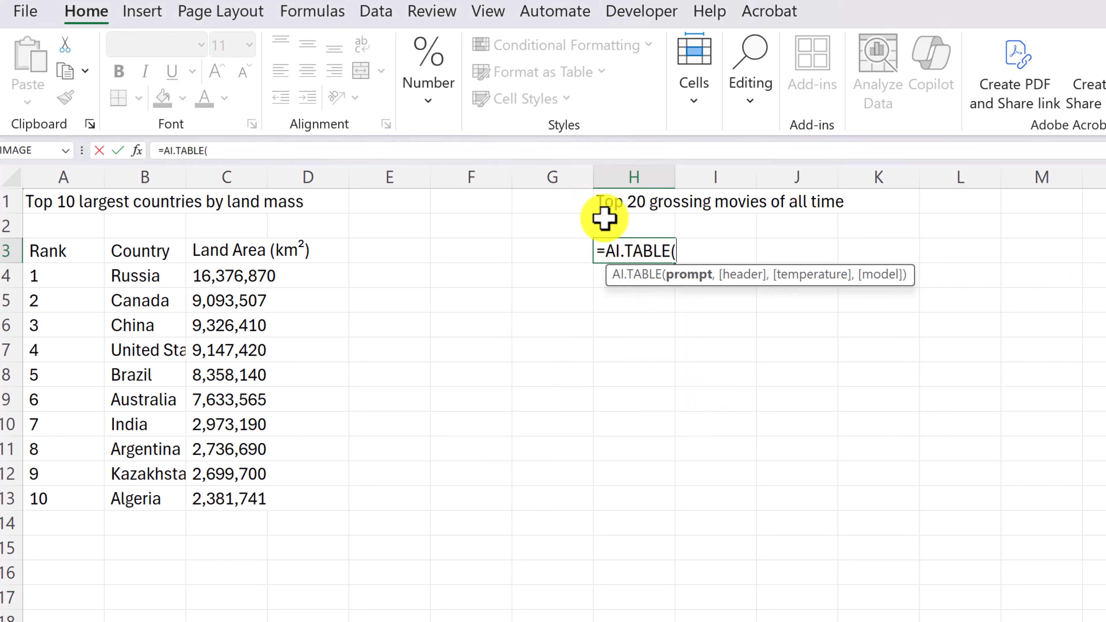
left_click(605, 202)
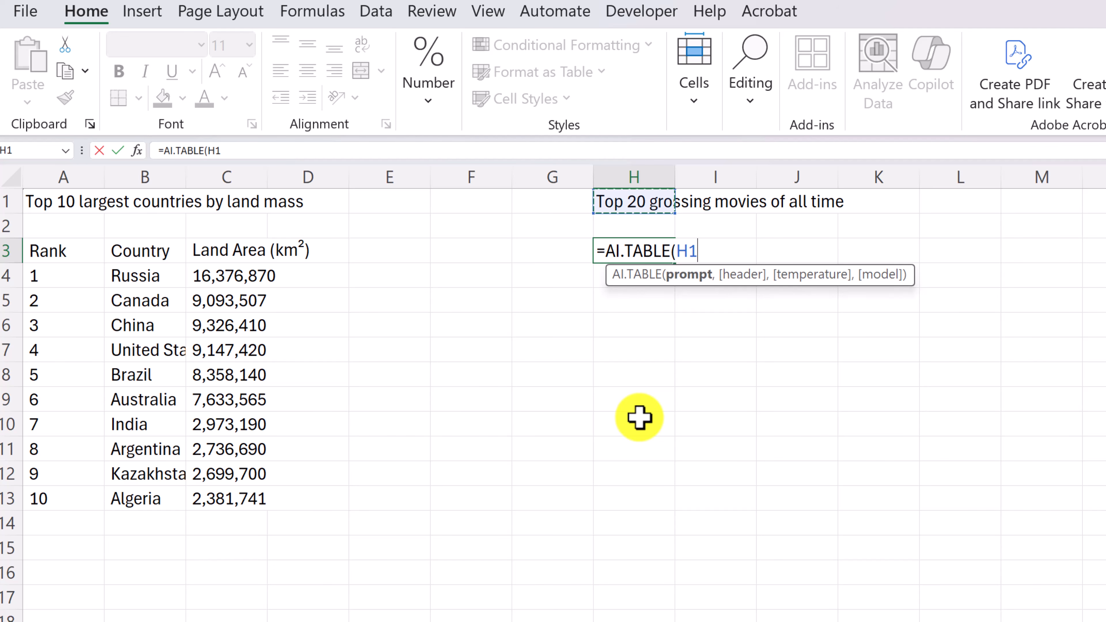
key("Return")
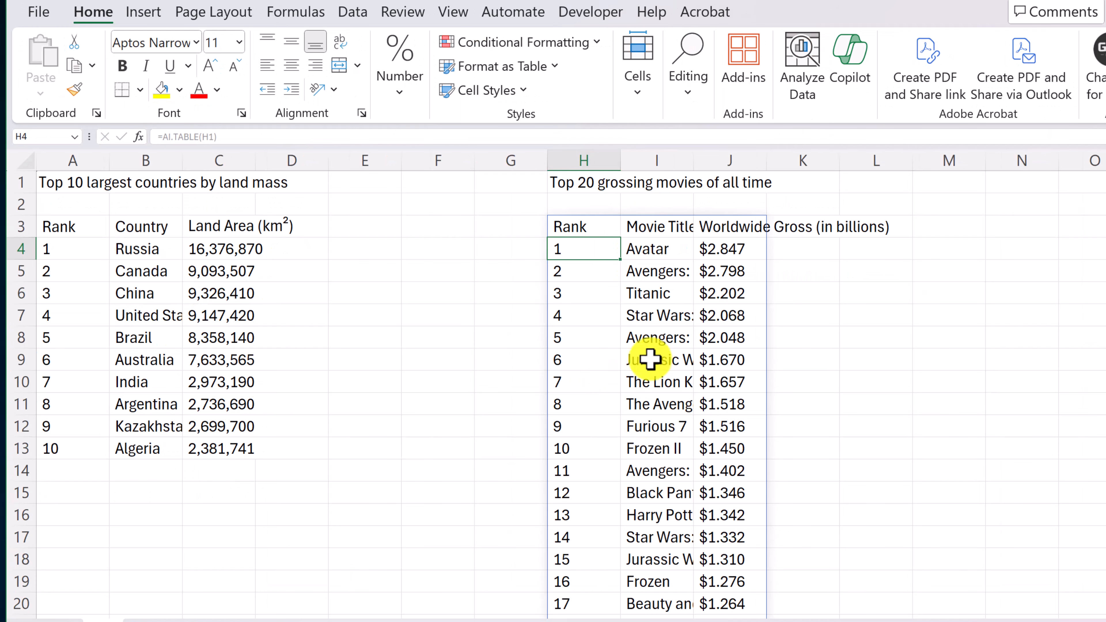
scroll(673, 368, "down", 2)
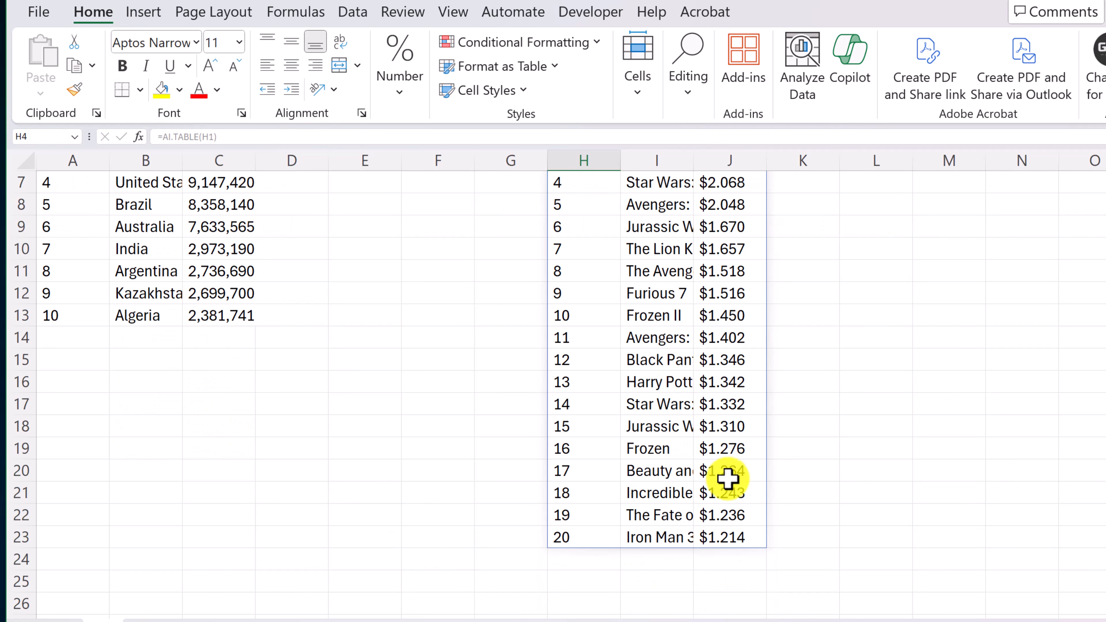
scroll(729, 481, "up", 2)
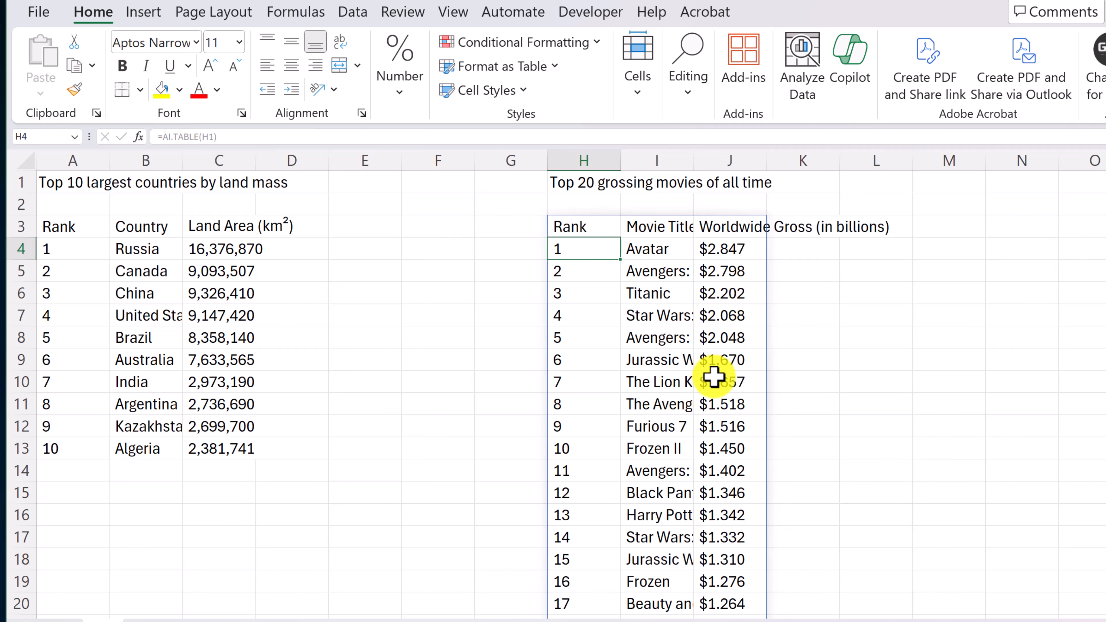
Extend the countries prompt in cell A1 by adding "give me their population" at its end
left_click(50, 188)
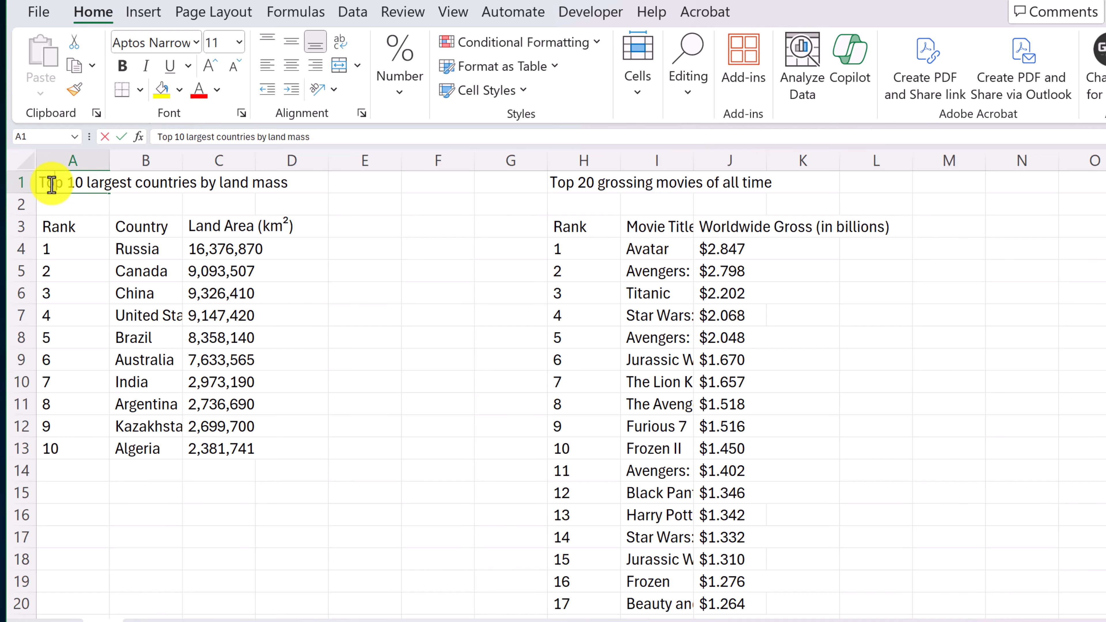
double_click(284, 181)
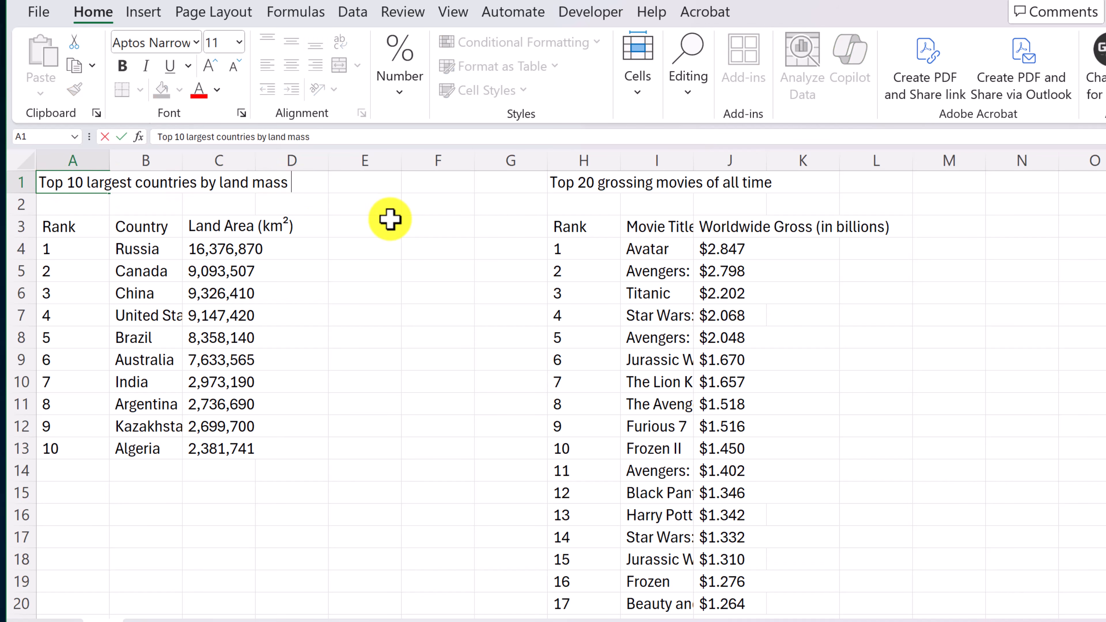
type("give me their population")
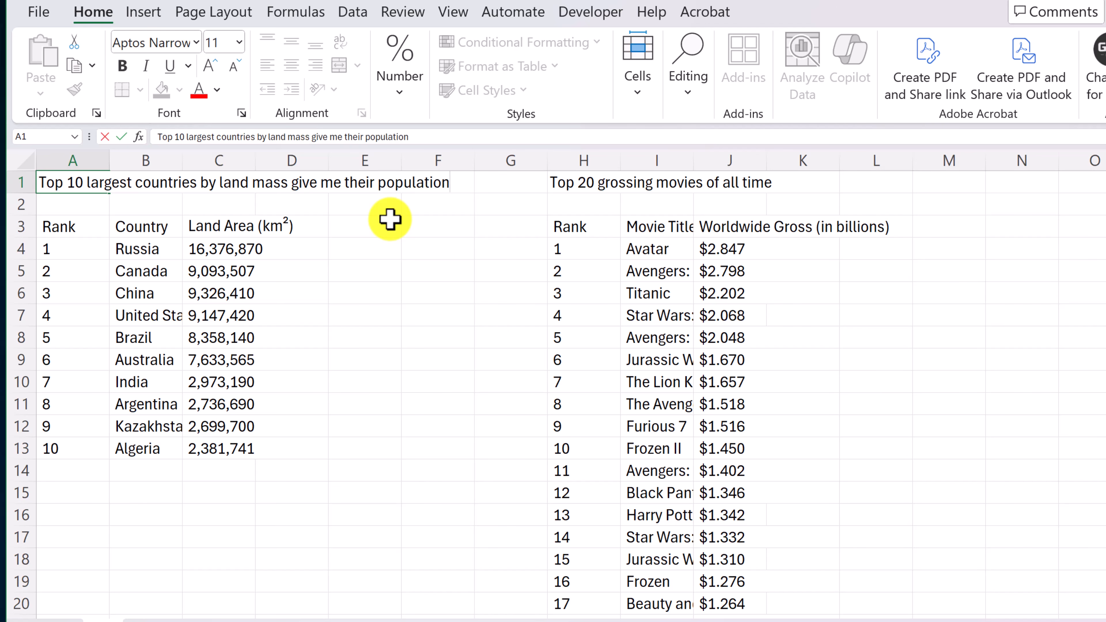
left_click(428, 293)
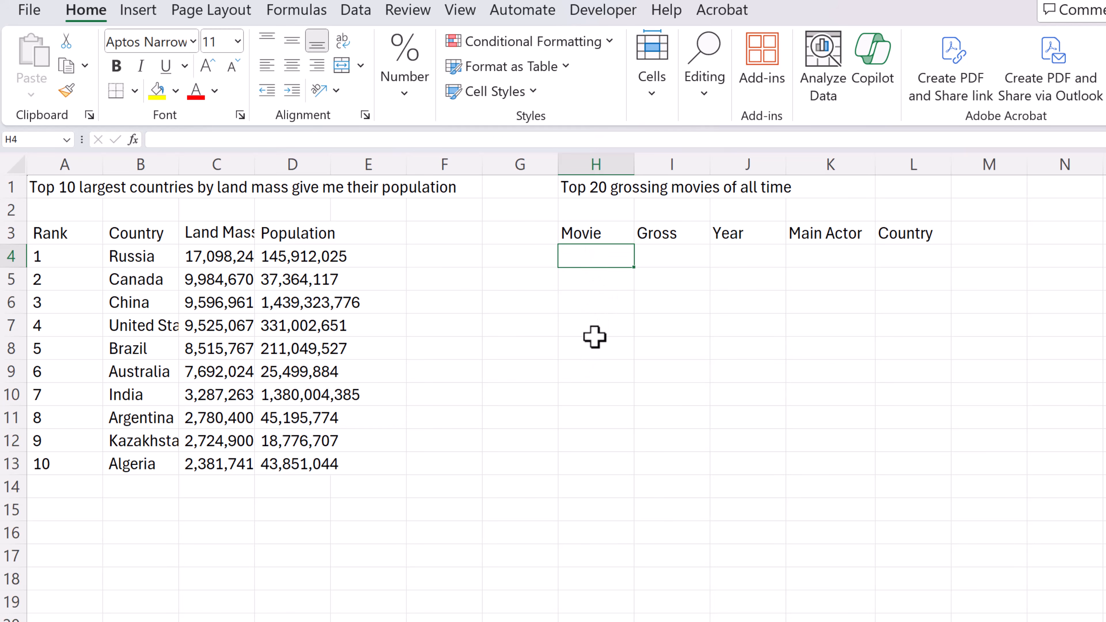
Generate the movies table in cell H4 with AI.TABLE, using H1 as the prompt and H3:L3 as headers, and review its rows
type("=ai")
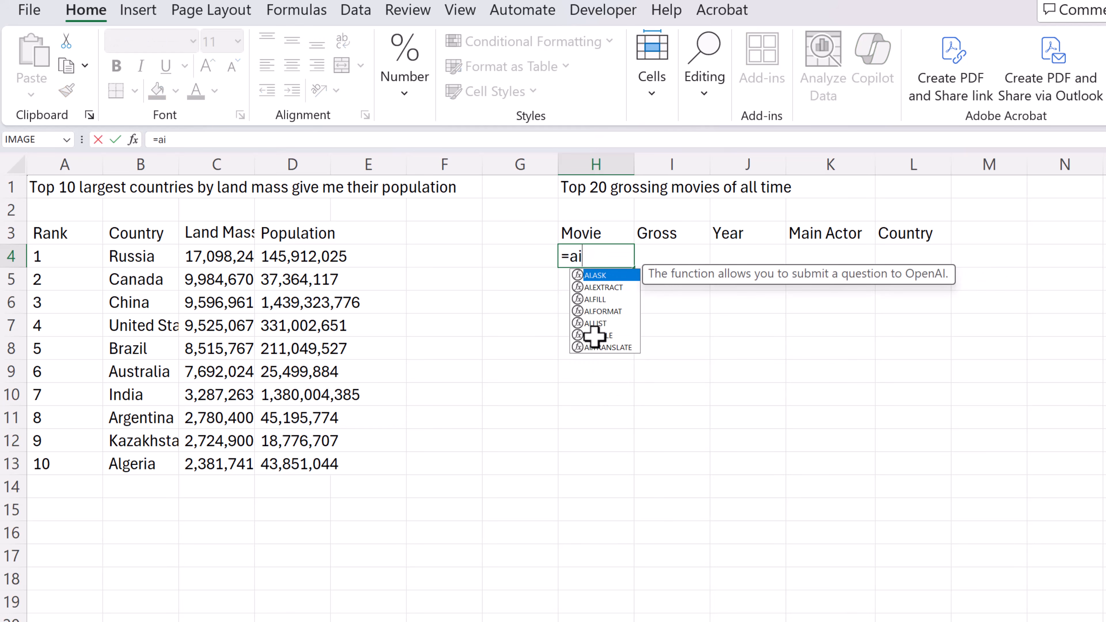
left_click(597, 332)
key("Tab")
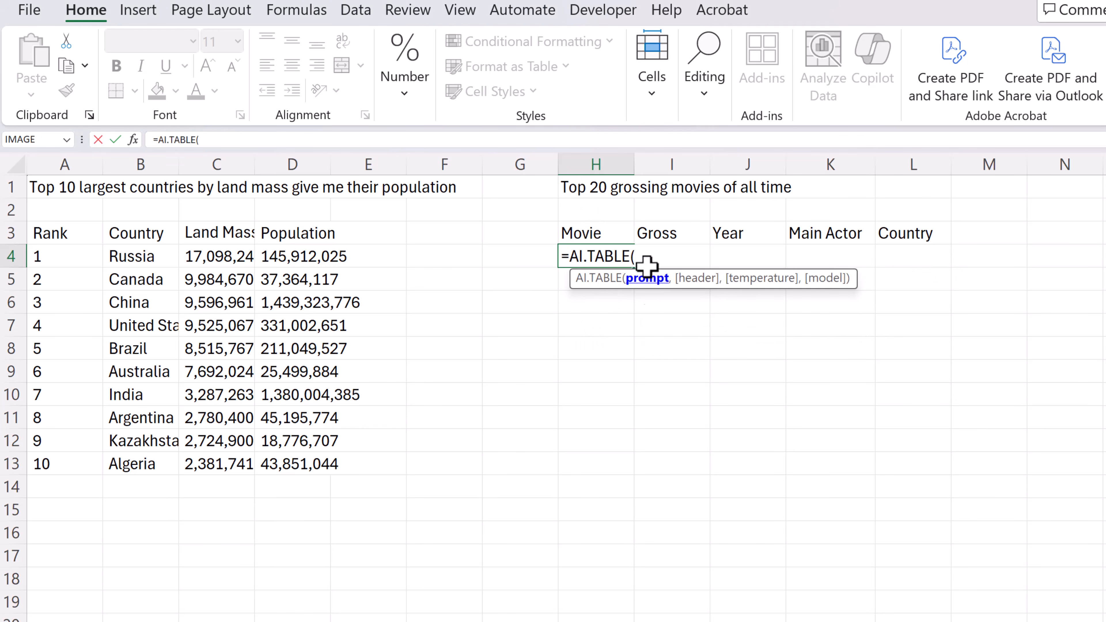
left_click(579, 190)
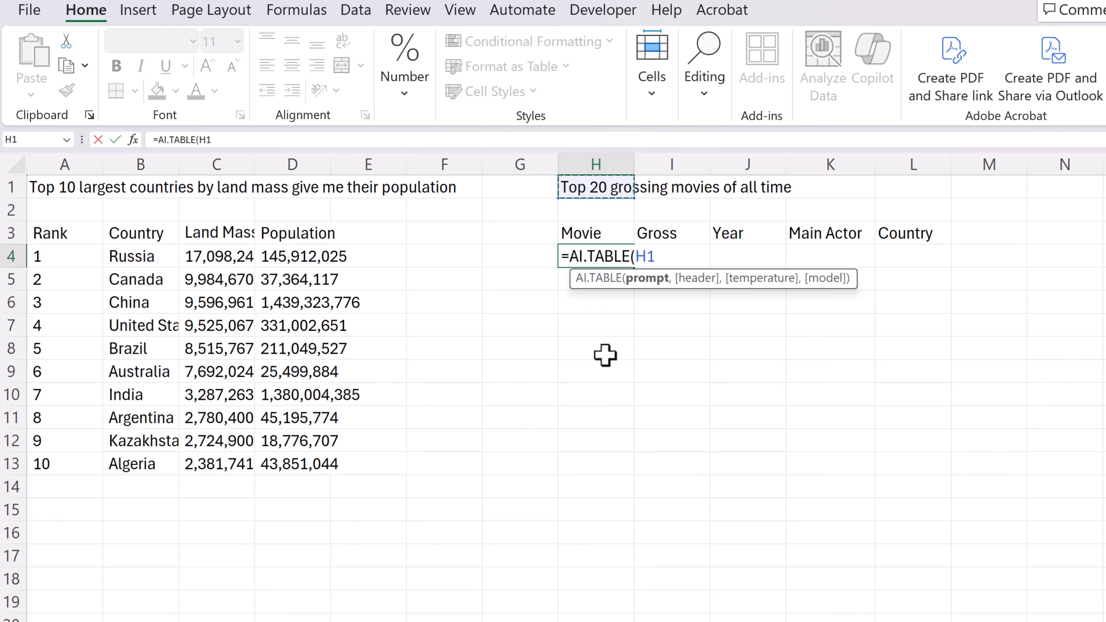
type(",")
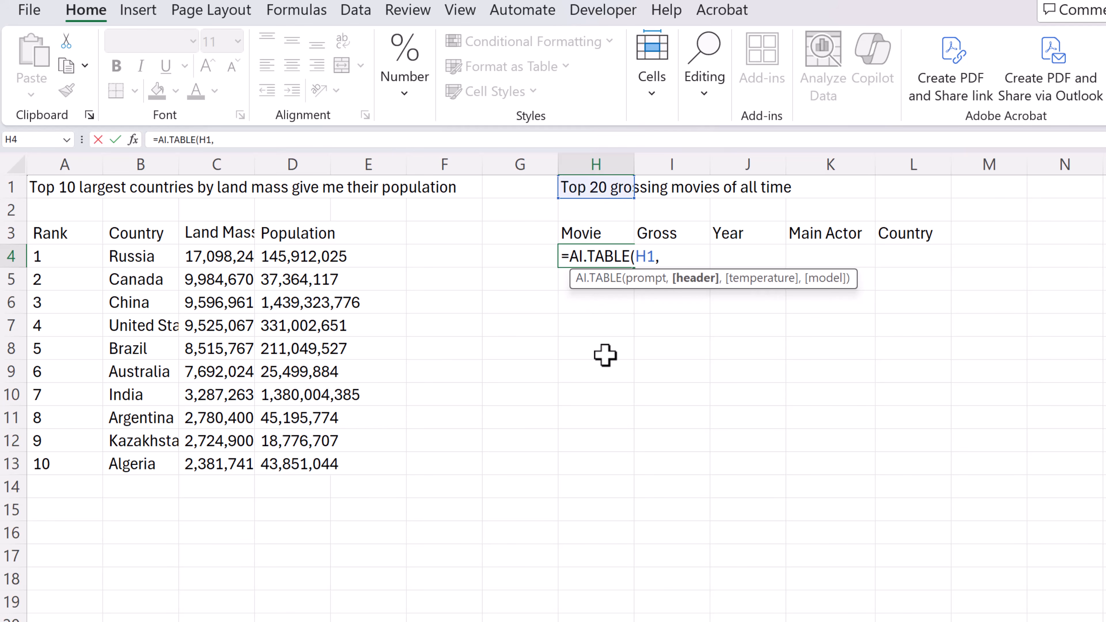
left_click_drag(583, 235, 884, 231)
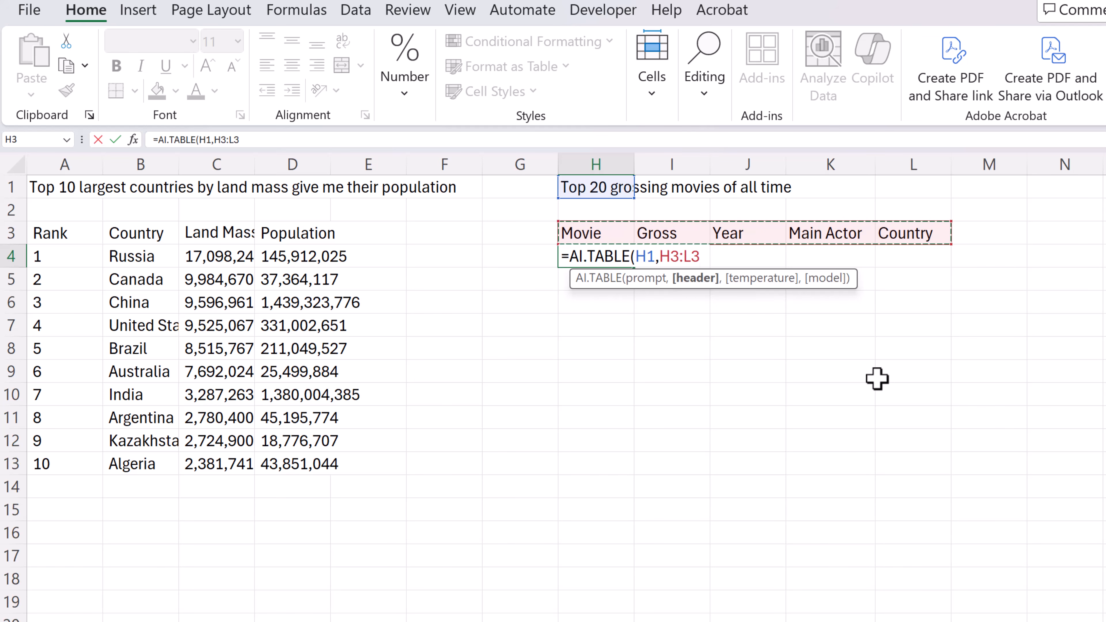
key("Return")
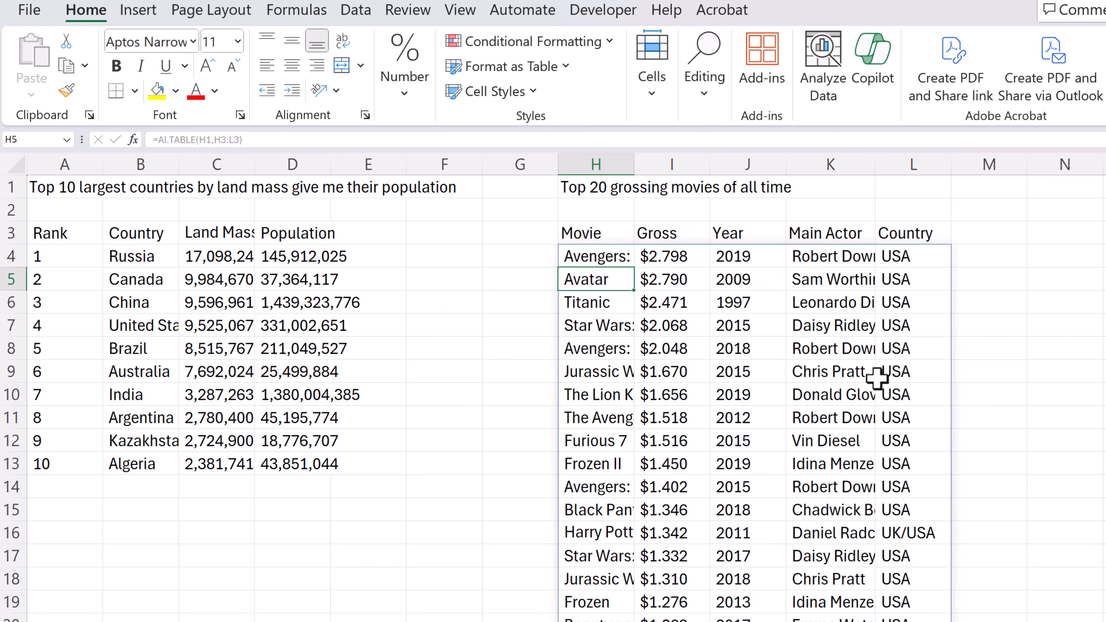
scroll(821, 324, "down", 2)
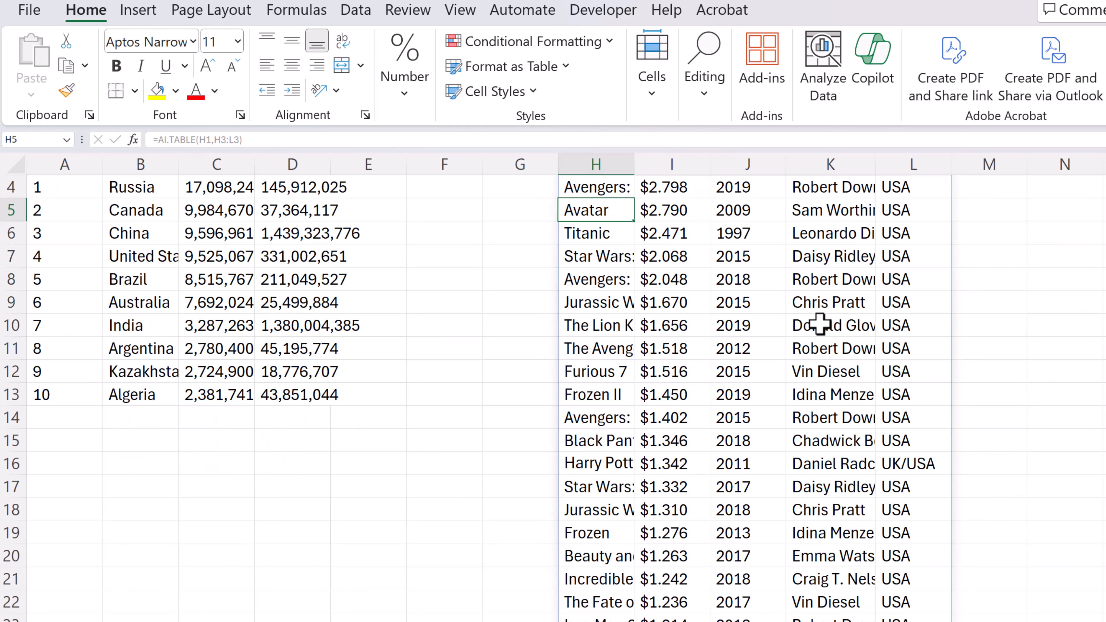
scroll(828, 362, "down", 1)
scroll(835, 396, "up", 3)
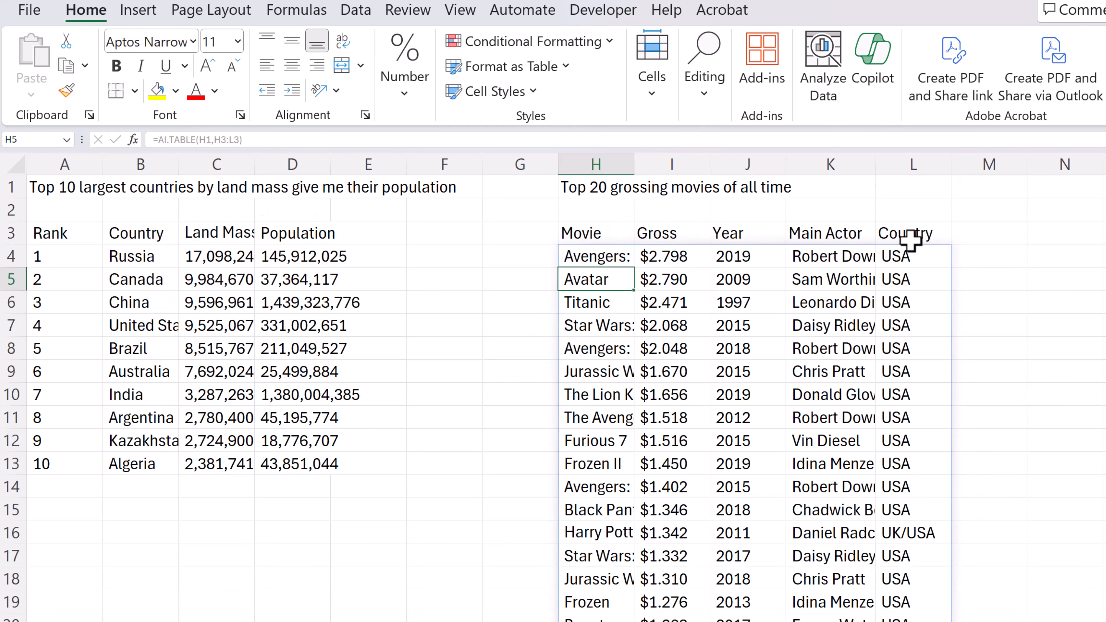
scroll(892, 366, "down", 2)
scroll(893, 366, "up", 2)
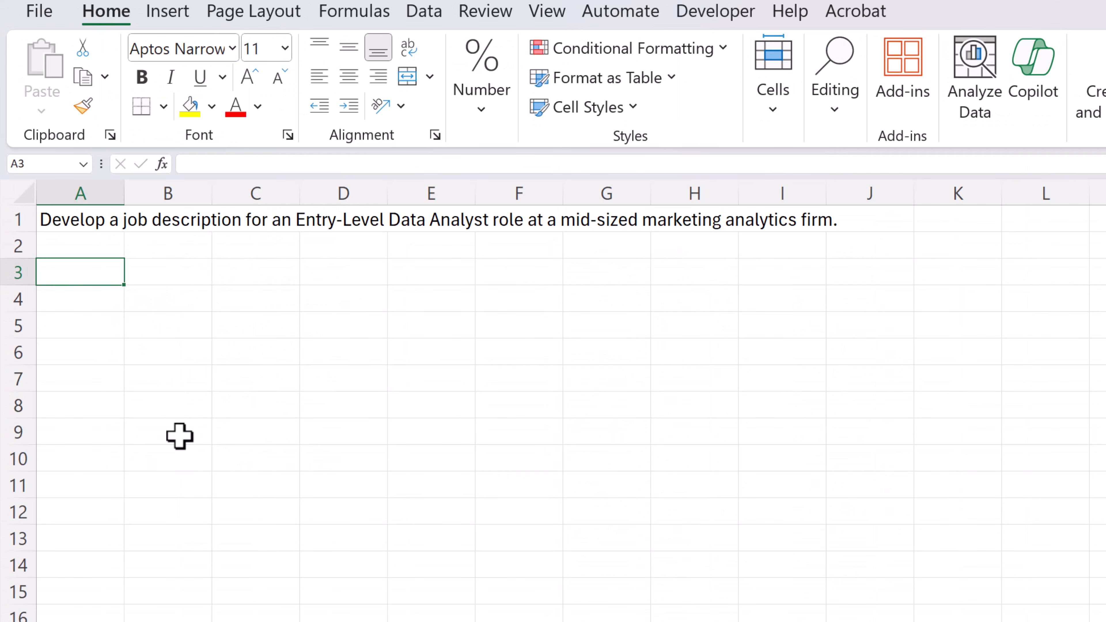
Generate the data analyst job description in cell A3 with AI.ASK, using the text in A1 as the prompt
type("=ai")
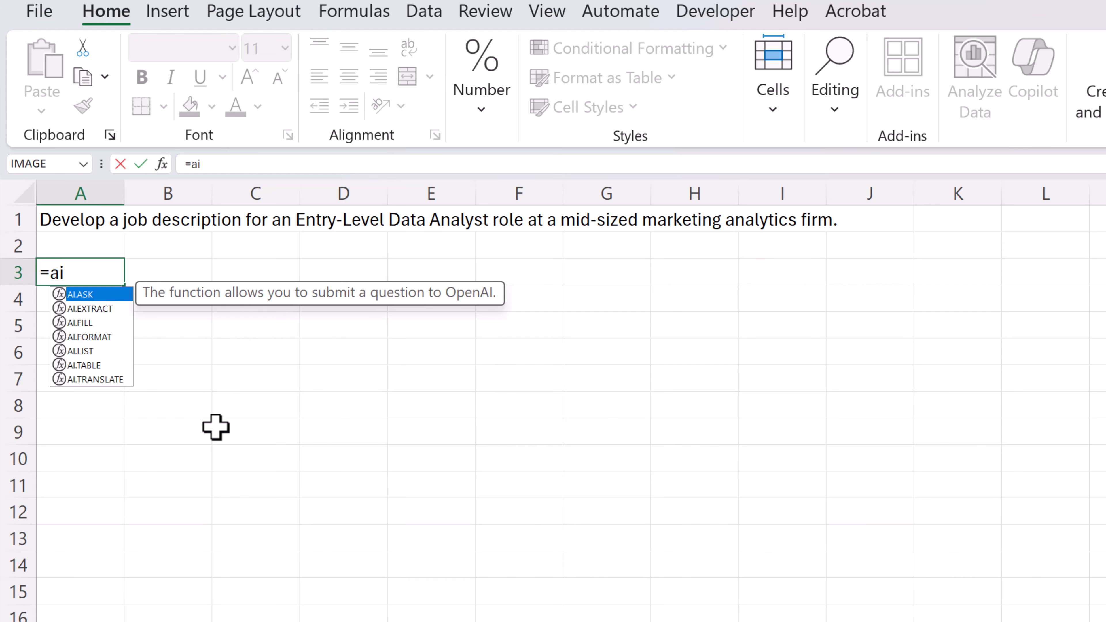
double_click(72, 297)
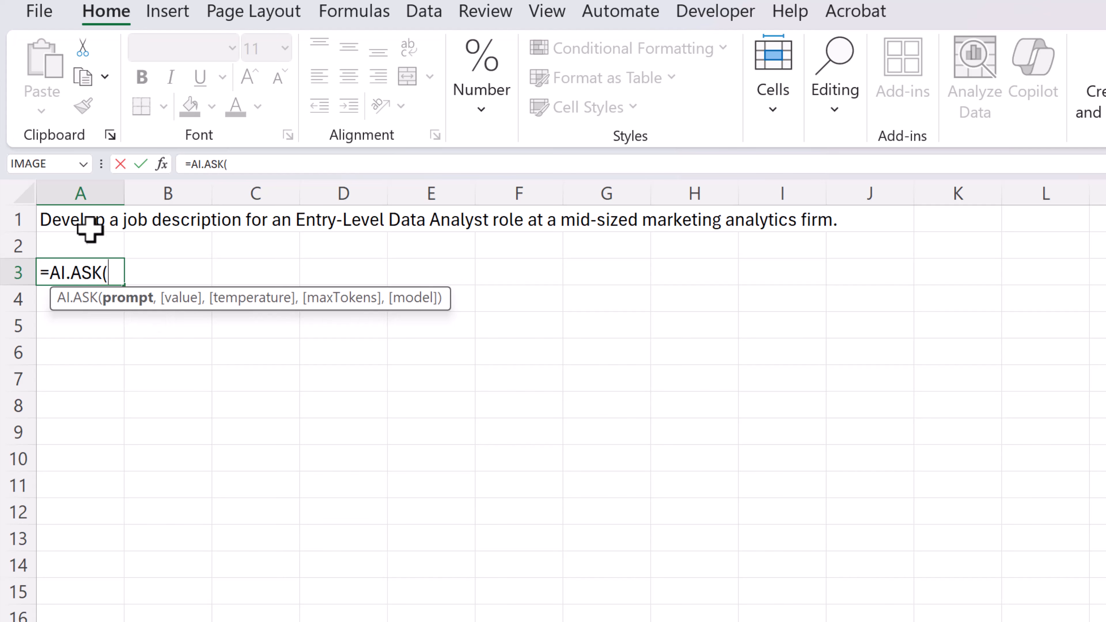
left_click(67, 221)
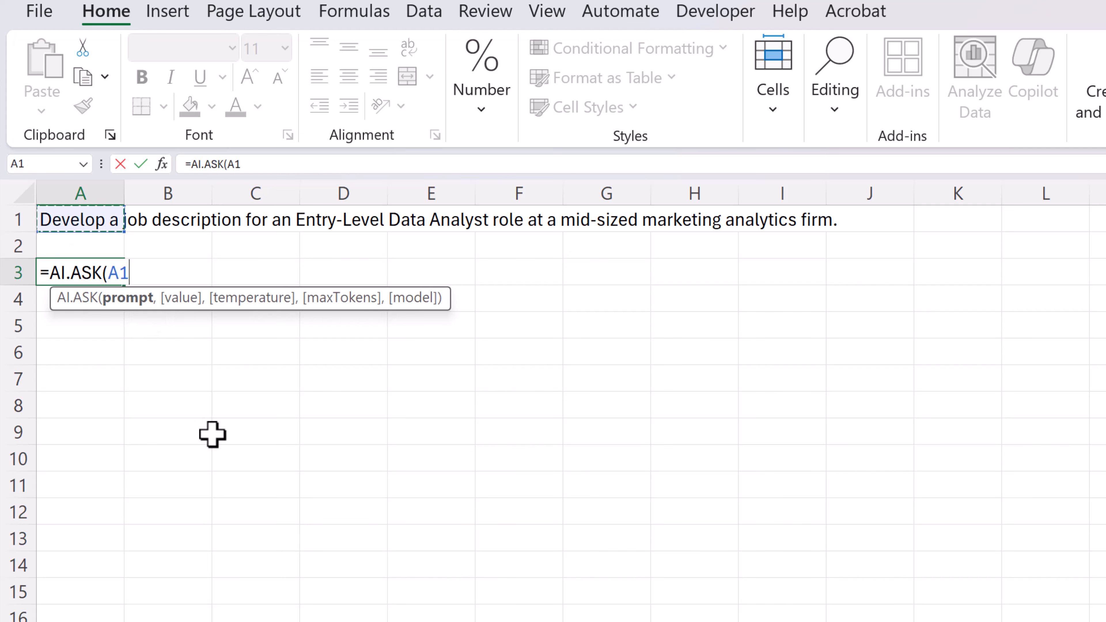
key("Return")
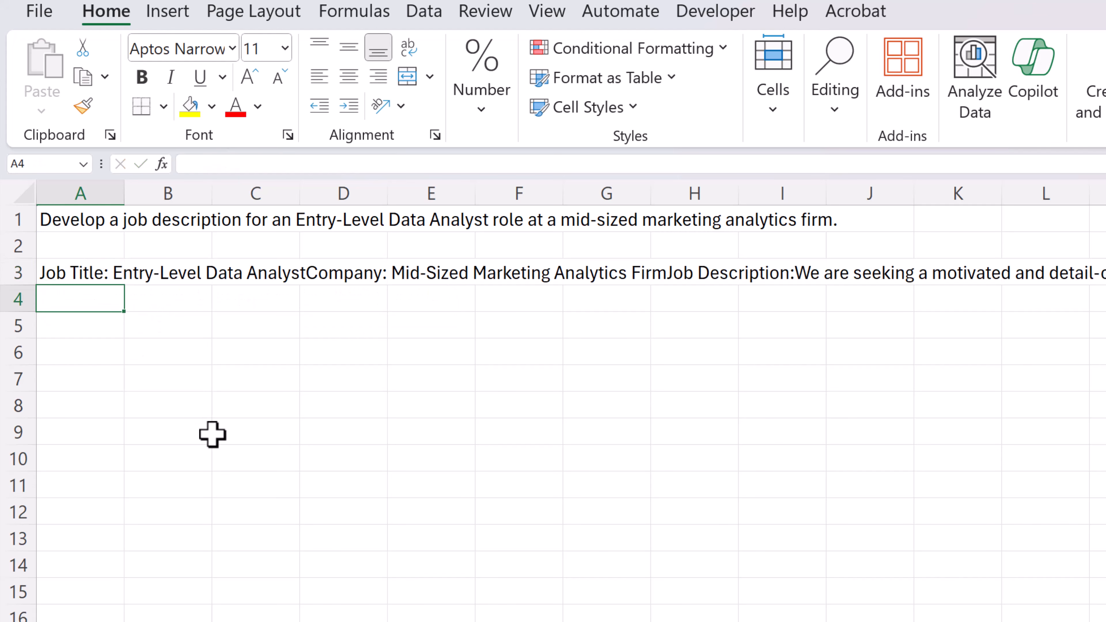
Widen column A to several times its width, wrap the text in cell A3 and review the generated job description
left_click_drag(125, 193, 456, 223)
left_click(404, 57)
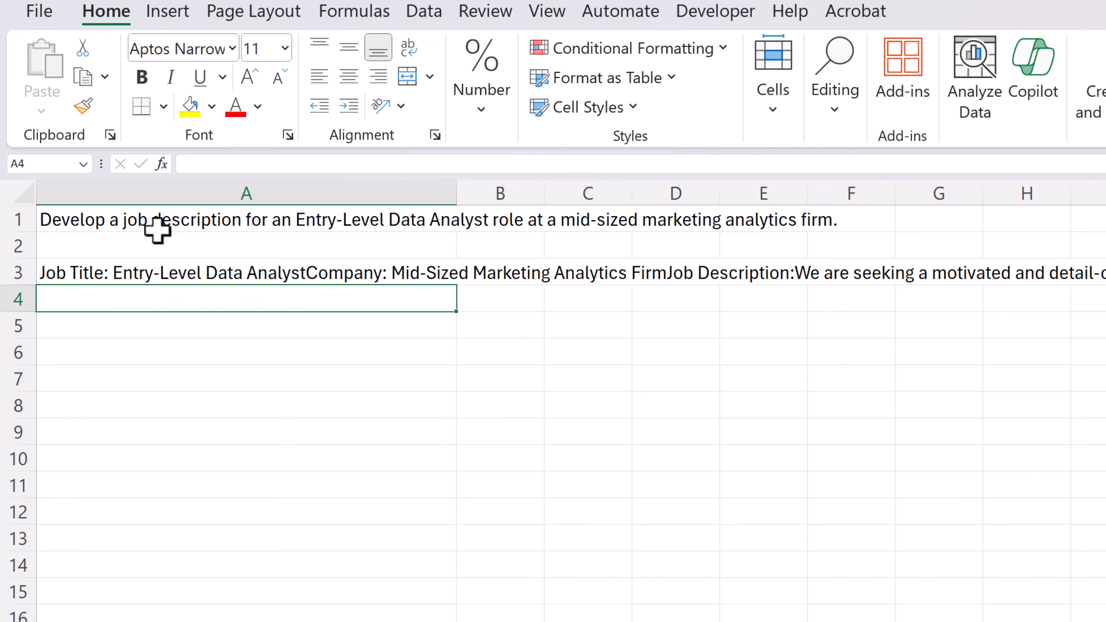
left_click(76, 272)
left_click(409, 48)
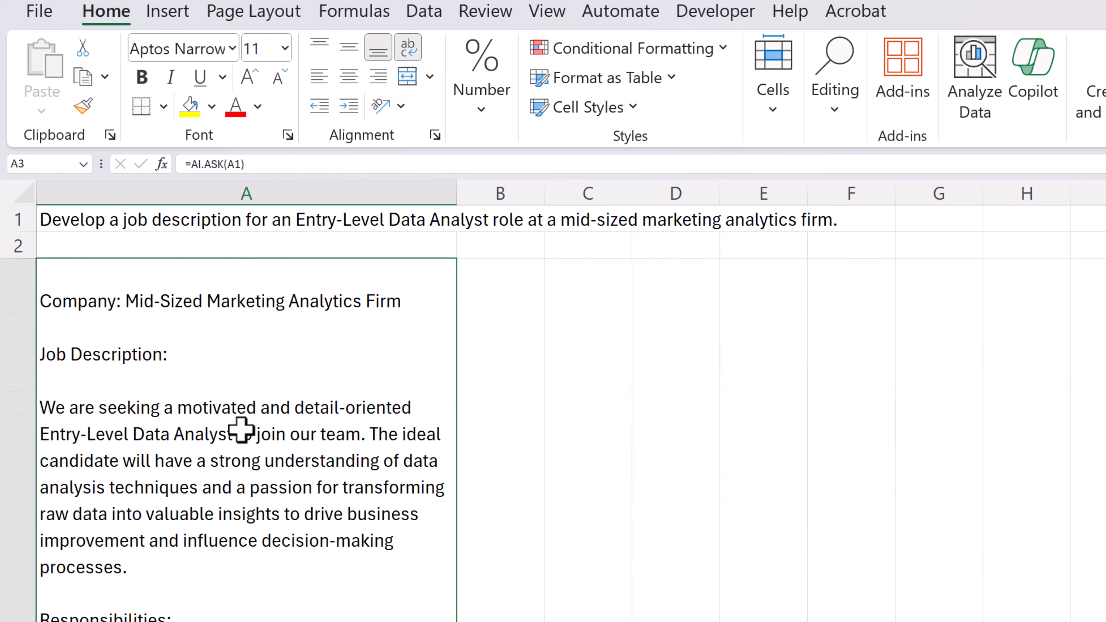
scroll(248, 430, "down", 2)
scroll(227, 247, "up", 2)
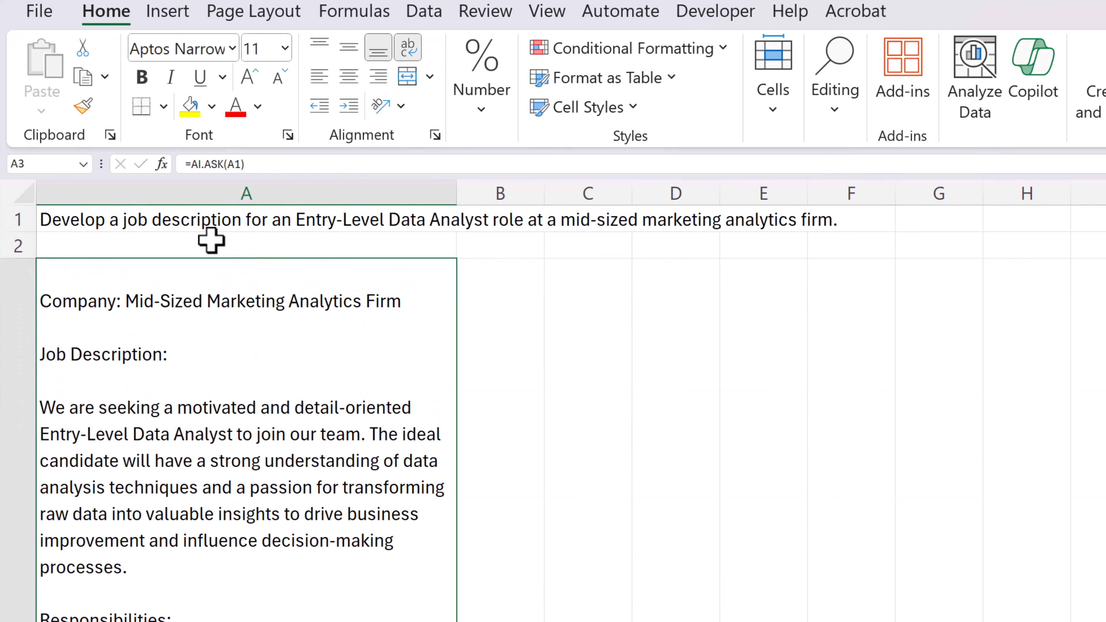
Extract the zip code into cell B25 with AI.ASK, using the prompt "Extract zip code from" and A25 as the value
scroll(225, 490, "down", 3)
scroll(235, 488, "down", 2)
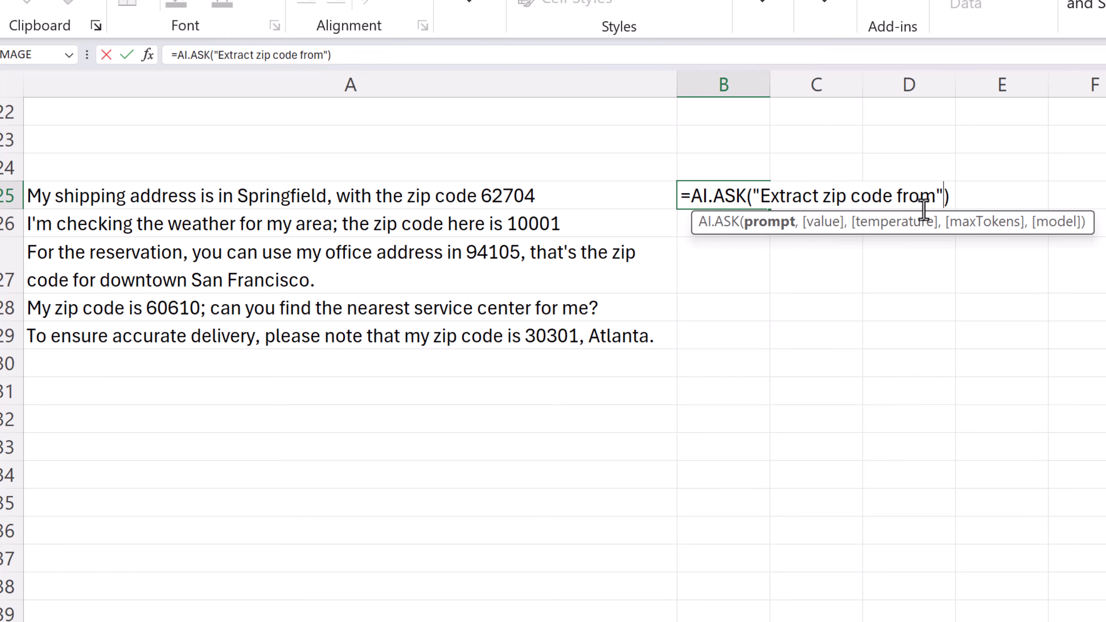
type(",")
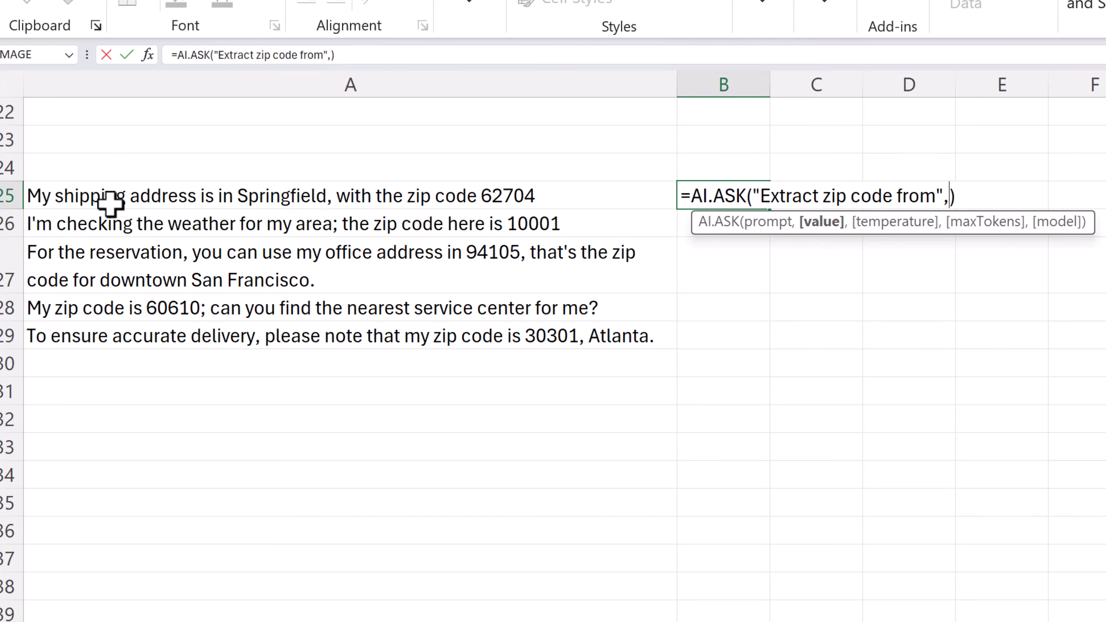
left_click(81, 199)
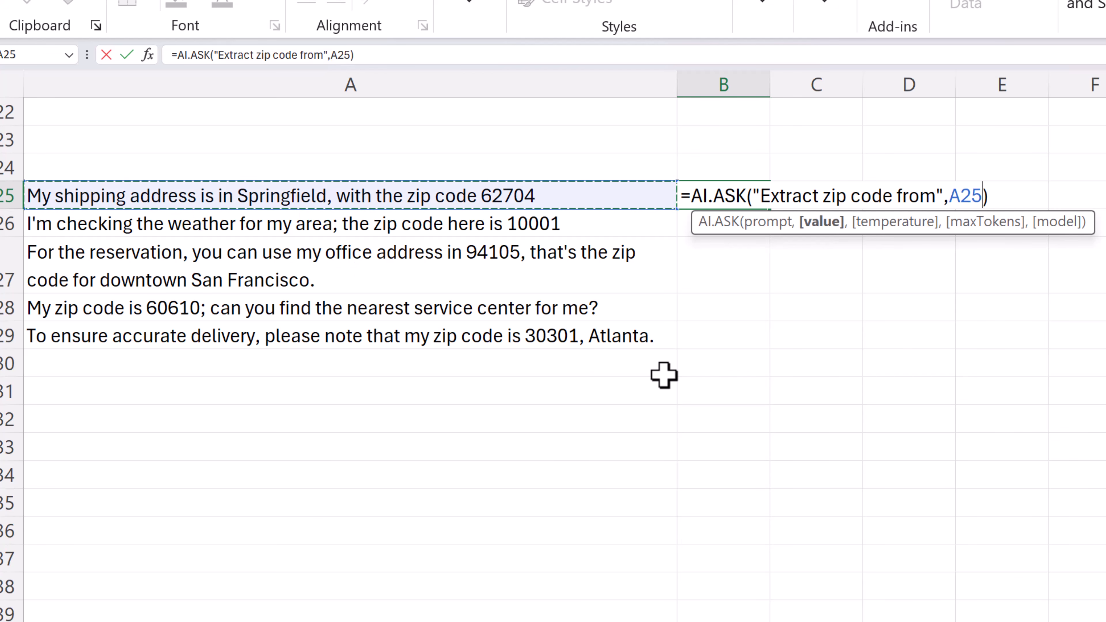
key("Return")
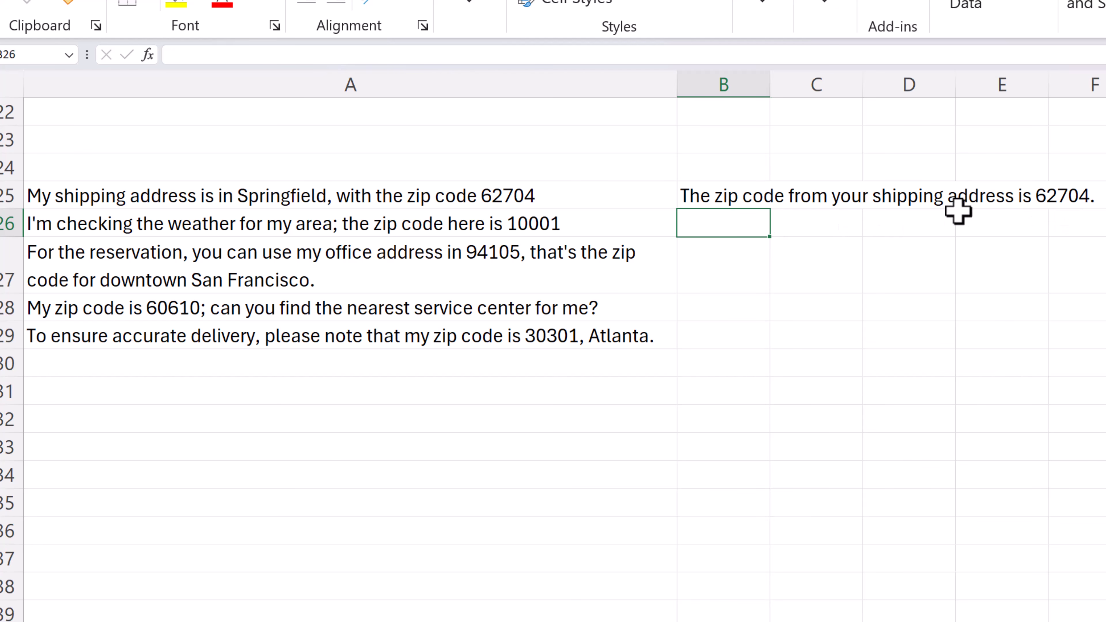
Copy the zip code formula from B25 down through B29
left_click(742, 201)
left_click_drag(772, 215, 773, 349)
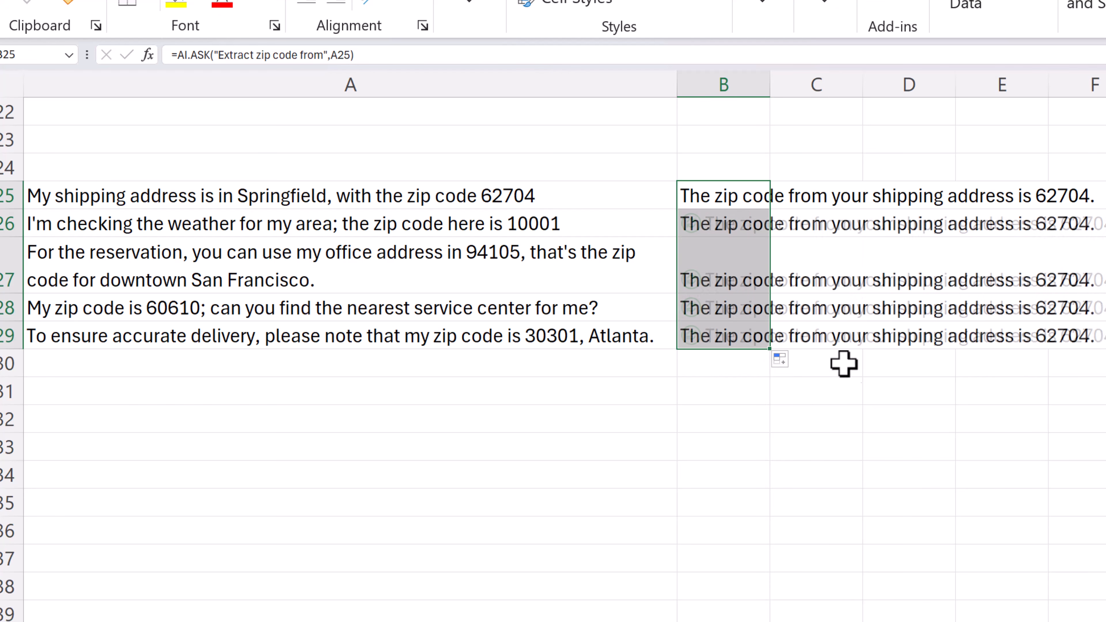
left_click(960, 379)
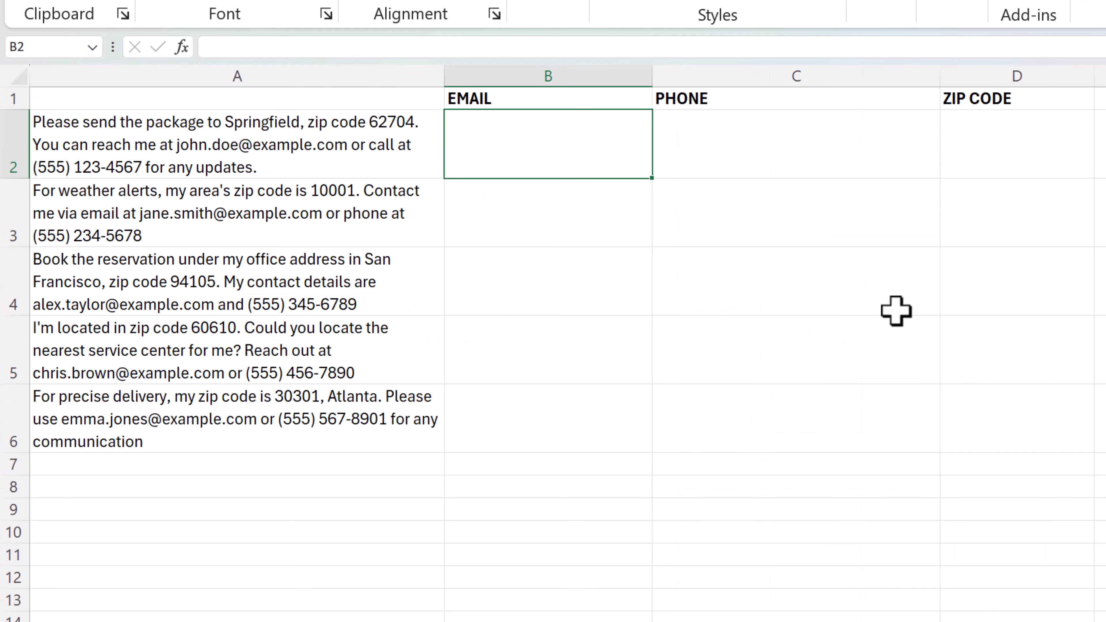
Extract the email into cell B2 with AI.EXTRACT, using A2 as the value and B$1 as the row-locked header reference
type("=")
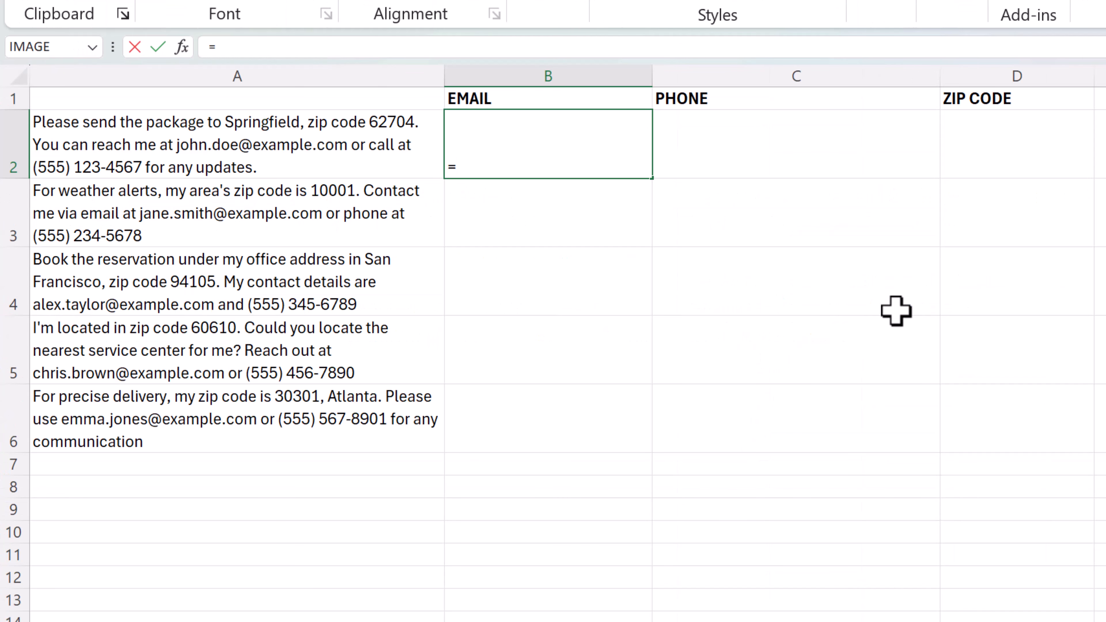
type("AI")
left_click(519, 208)
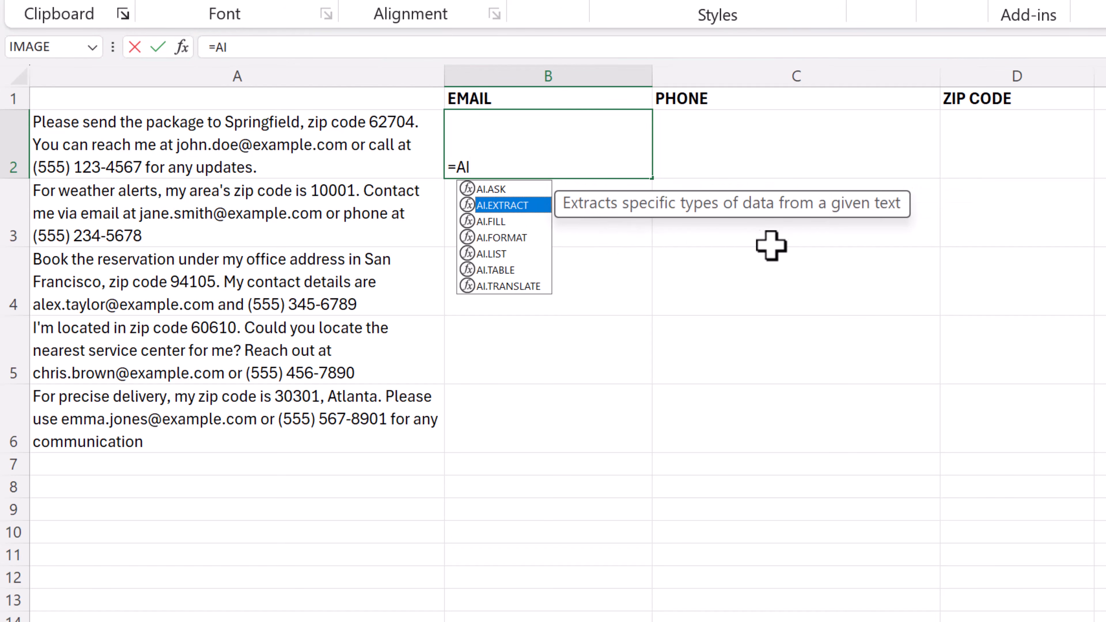
double_click(516, 209)
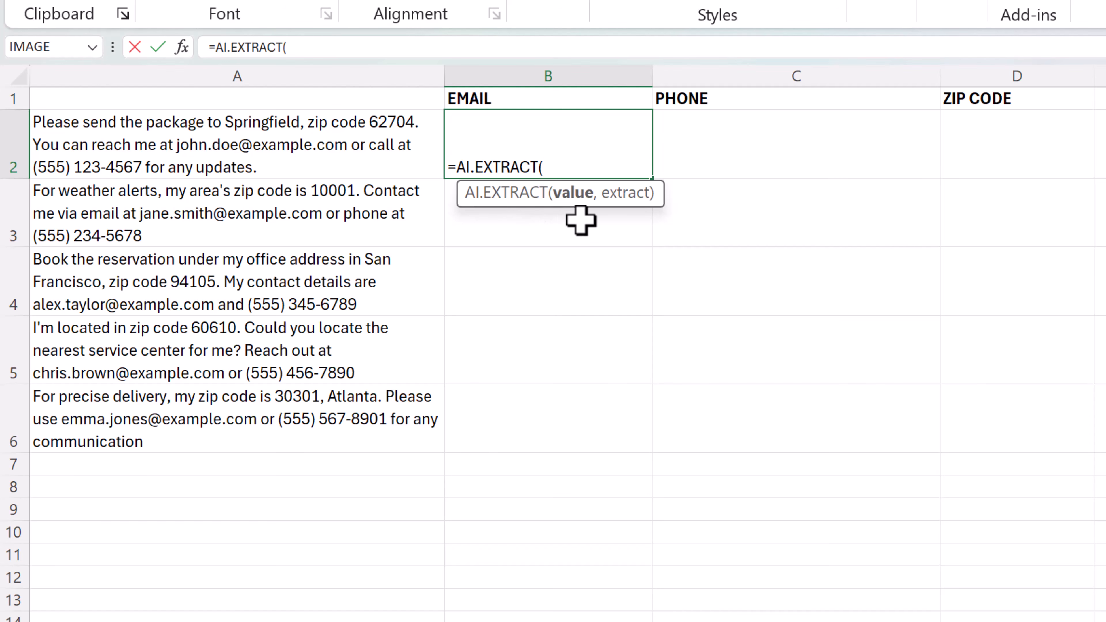
left_click(190, 151)
type(",")
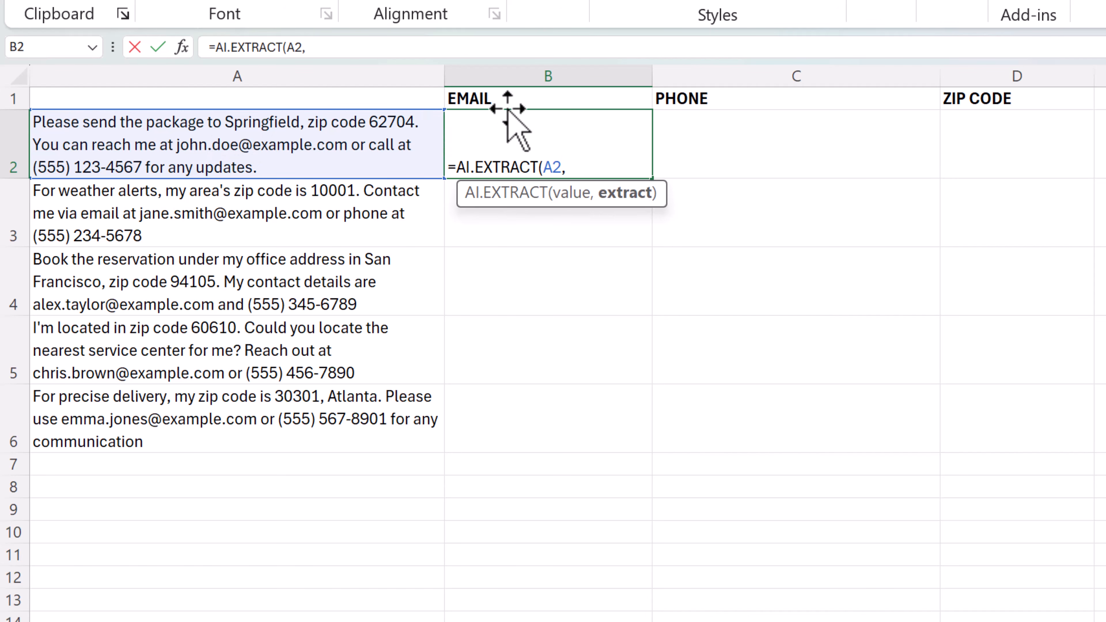
left_click(508, 99)
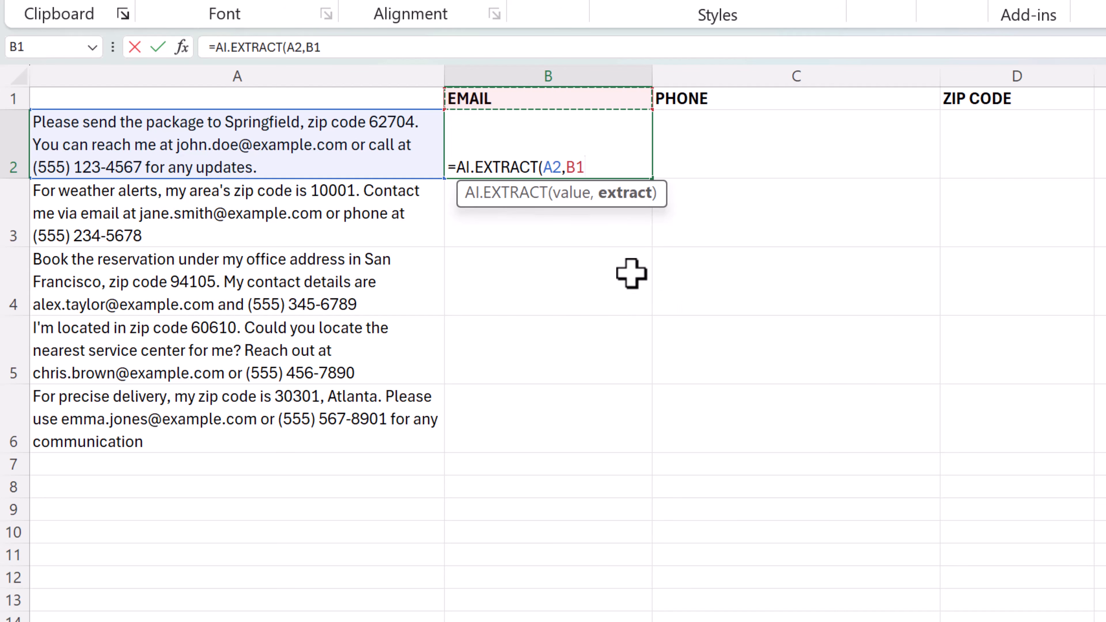
left_click(575, 168)
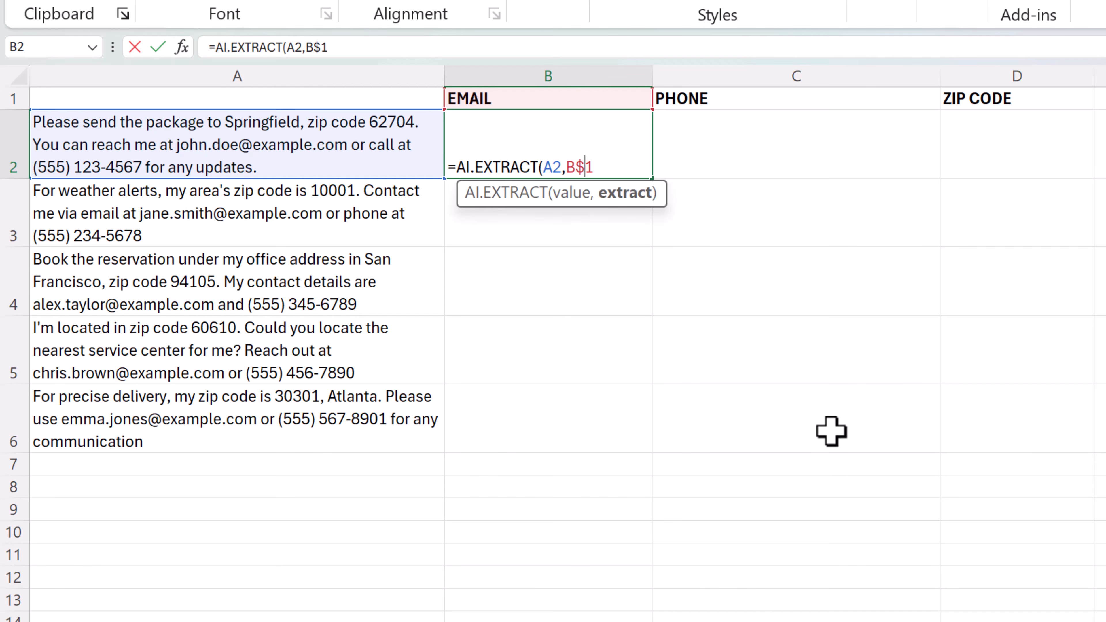
key("Return")
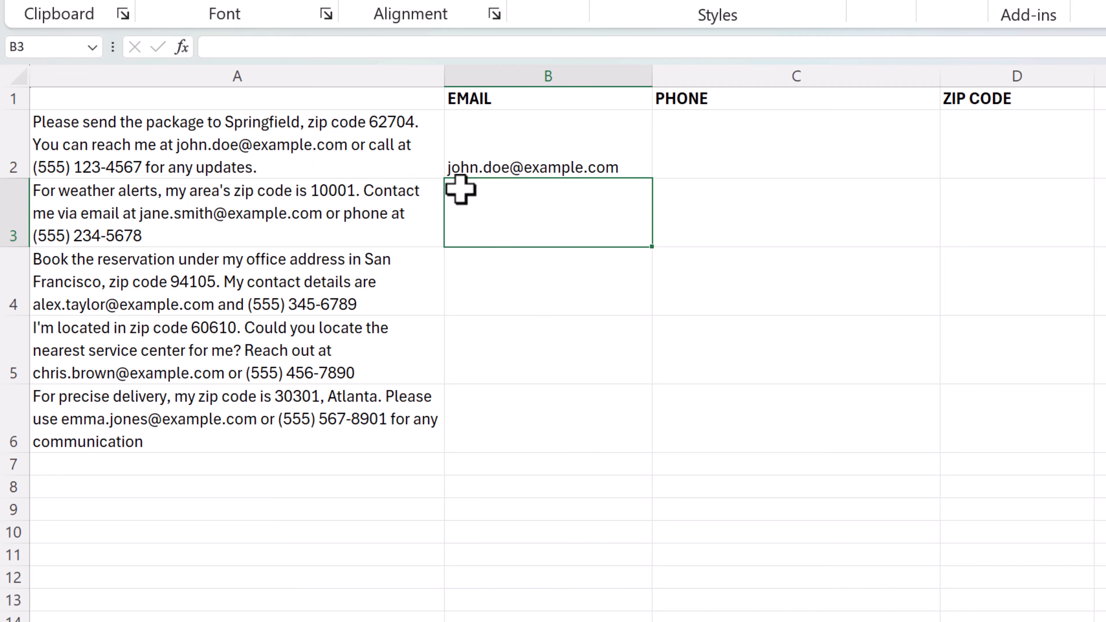
Copy the email extraction formula from B2 down through B6 and check the formula in B3
left_click(631, 176)
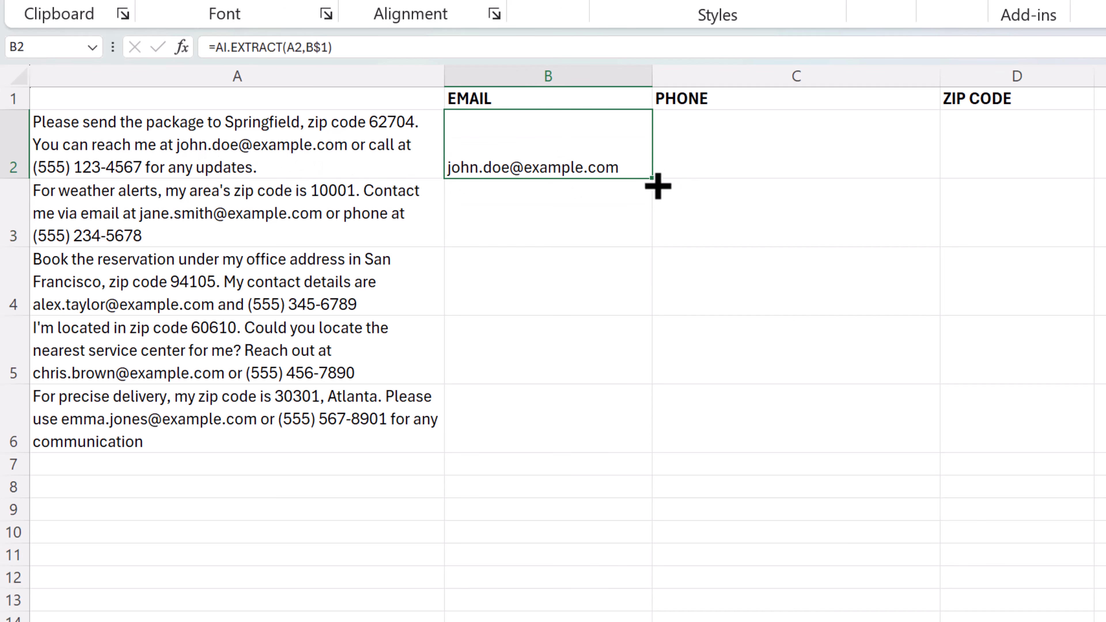
left_click_drag(649, 180, 618, 454)
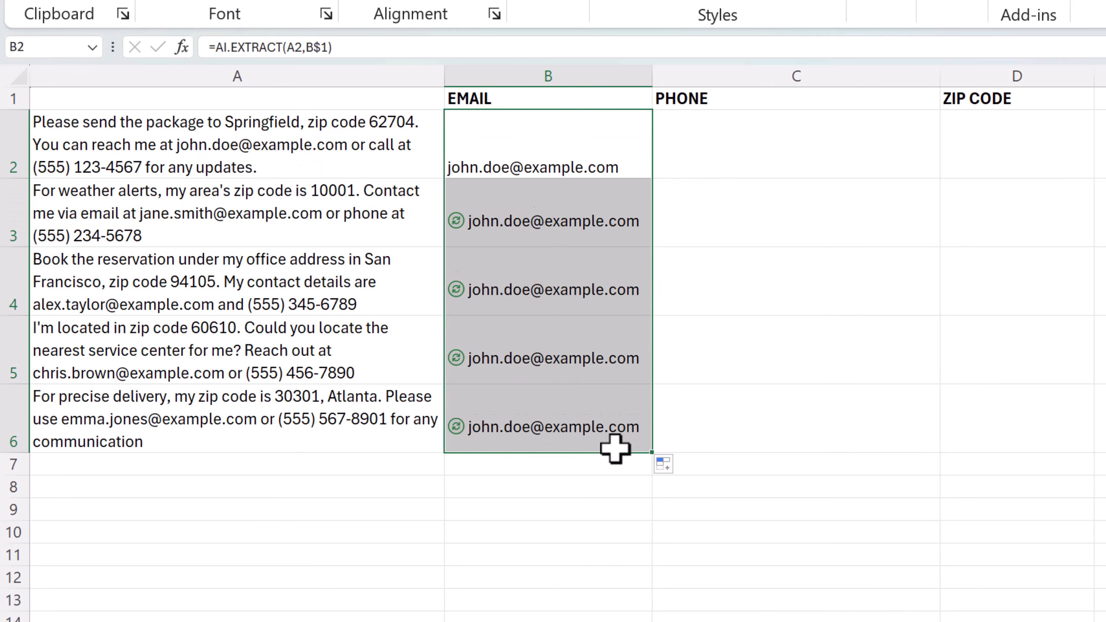
left_click(251, 225)
left_click(495, 240)
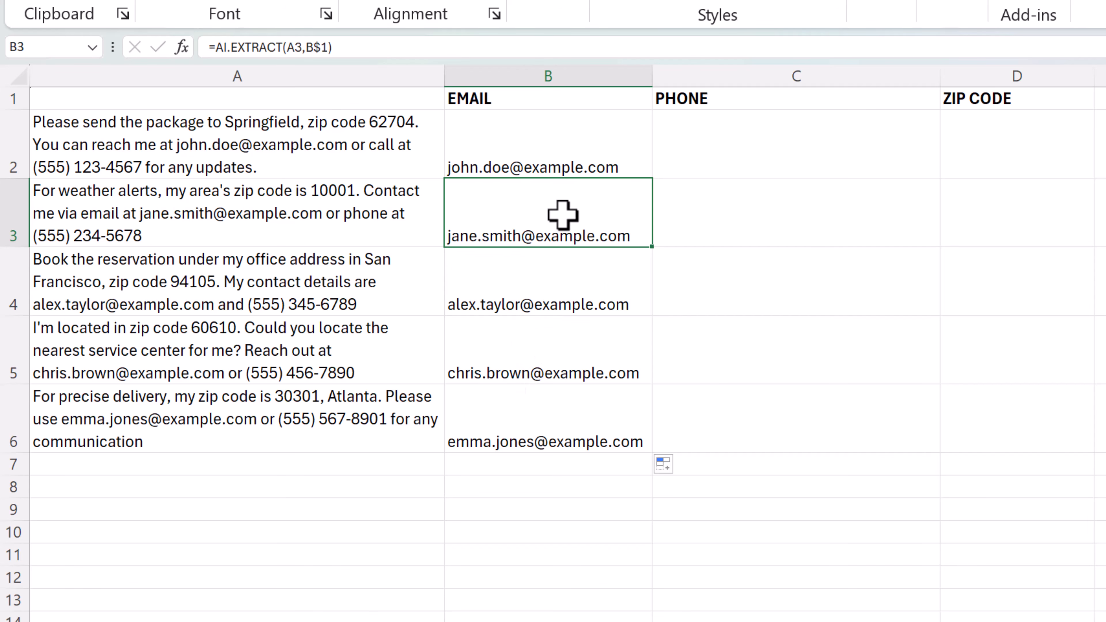
Lock the column of the value reference in B2's email formula, making it =AI.EXTRACT($A2,B$1)
left_click(721, 142)
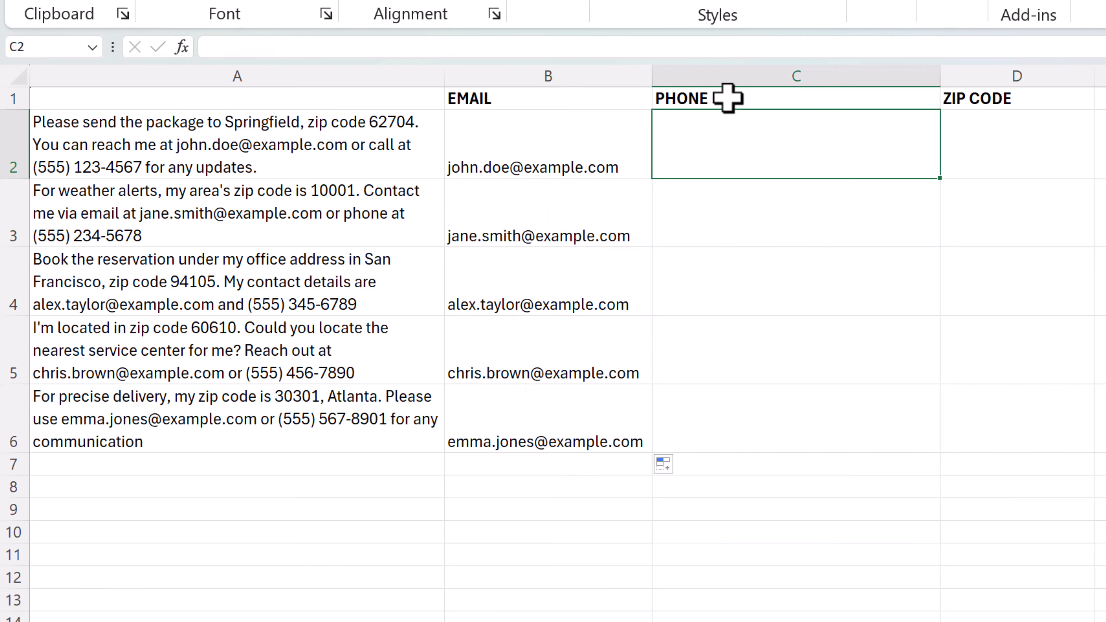
left_click(602, 167)
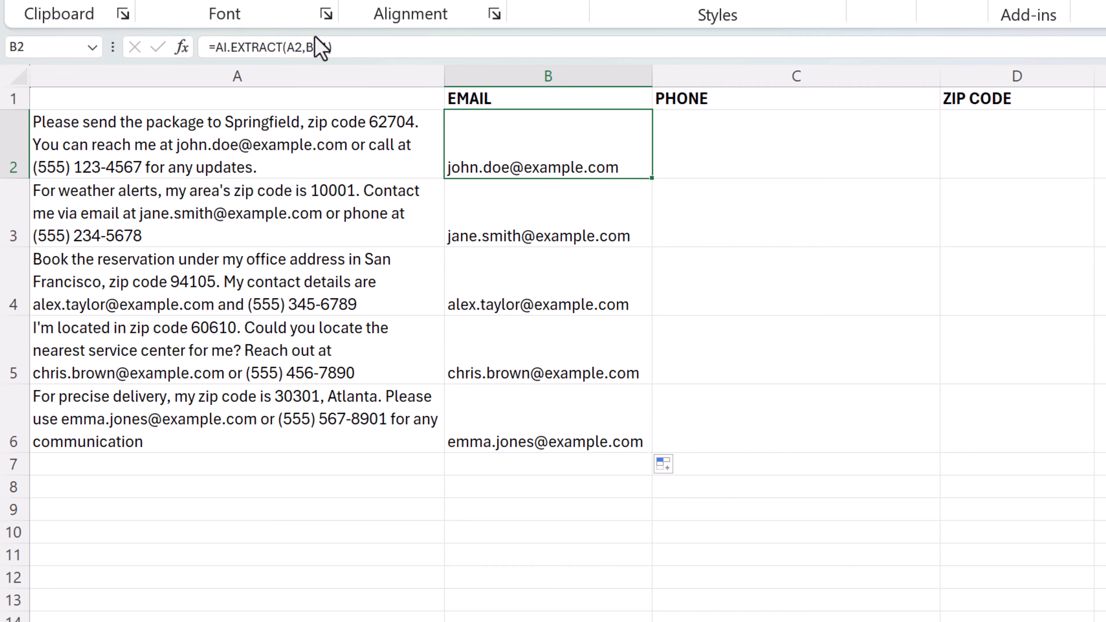
double_click(500, 165)
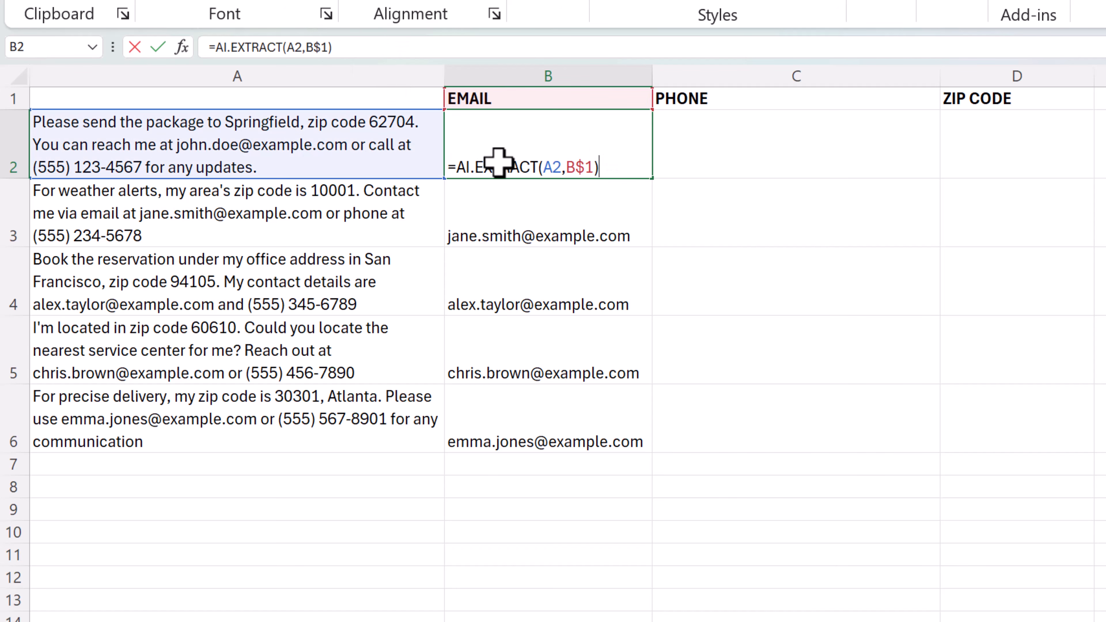
left_click(544, 166)
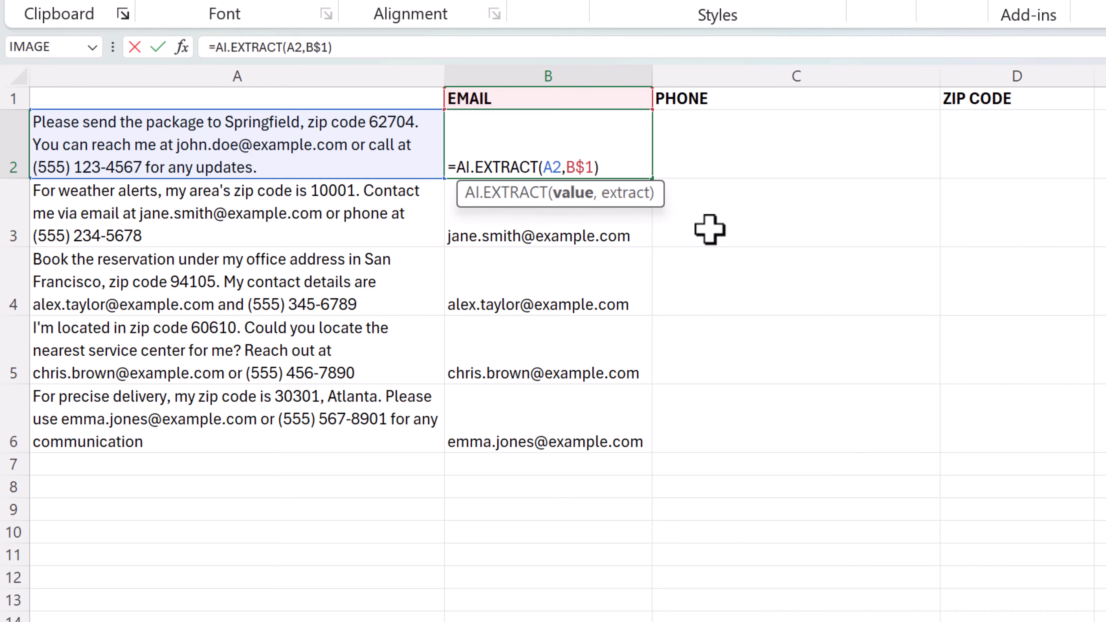
type("$")
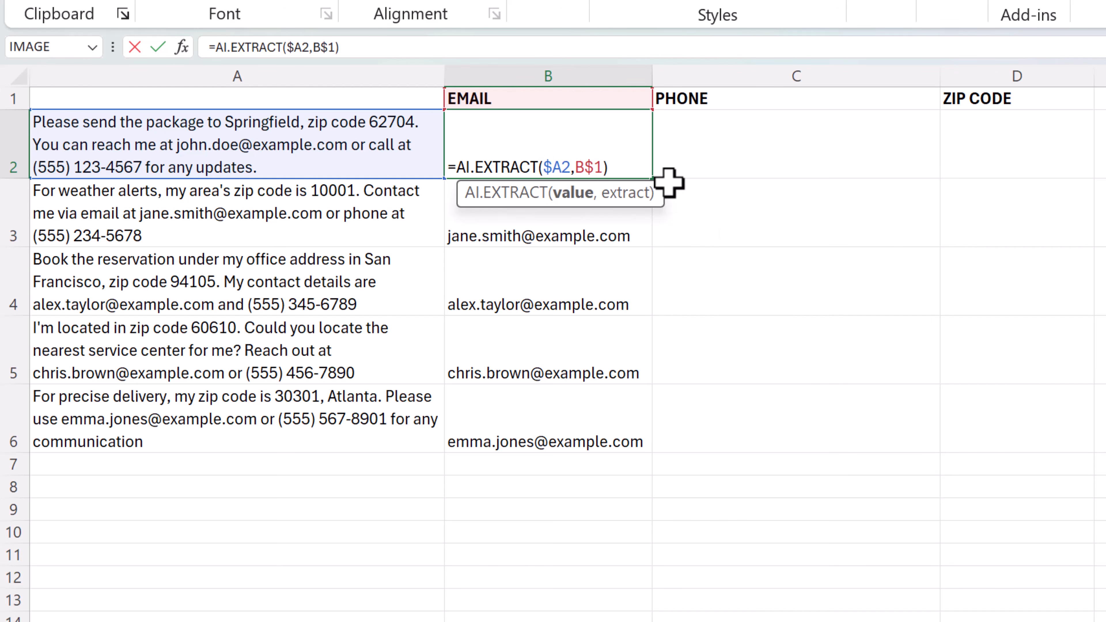
key("Return")
Copy the B2 extraction formula across to the PHONE cell C2 and inspect the references it uses
left_click(619, 167)
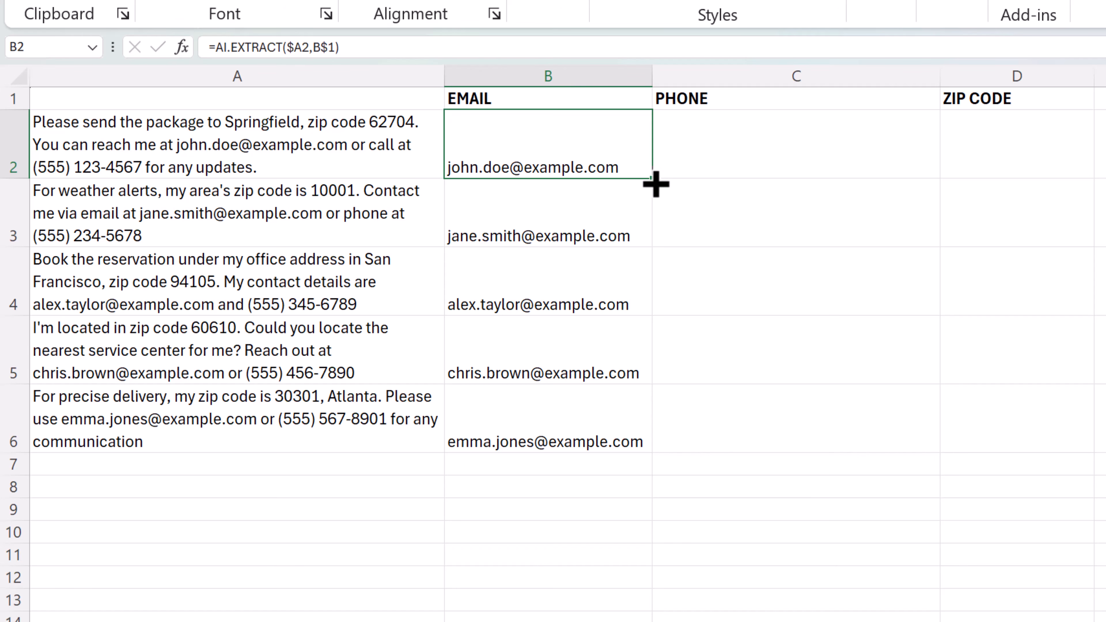
left_click_drag(819, 181, 871, 183)
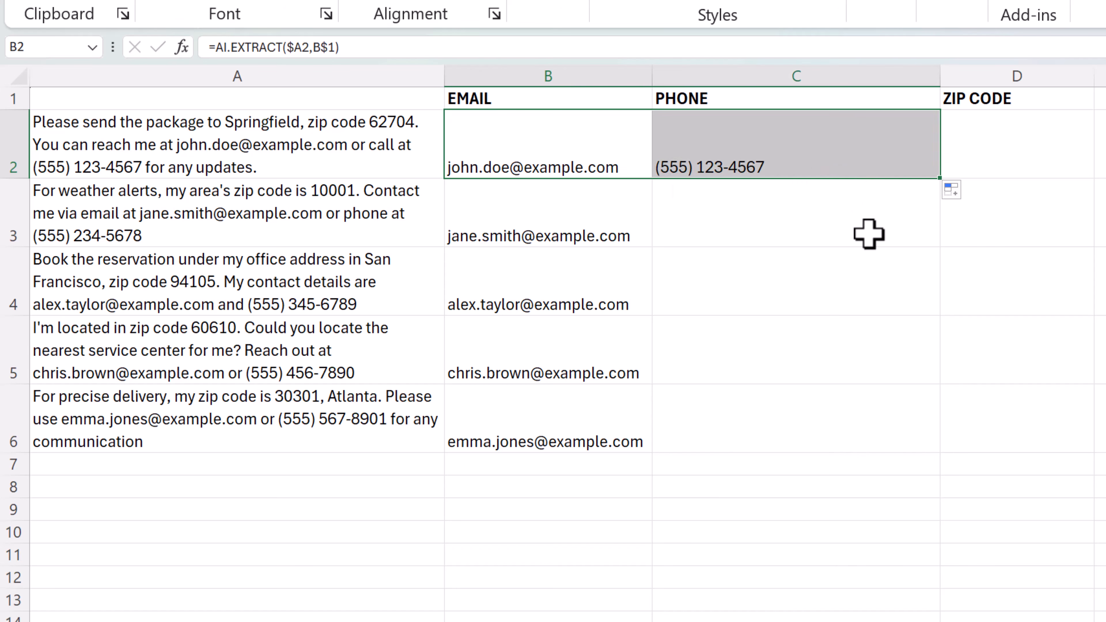
left_click(773, 187)
left_click(787, 167)
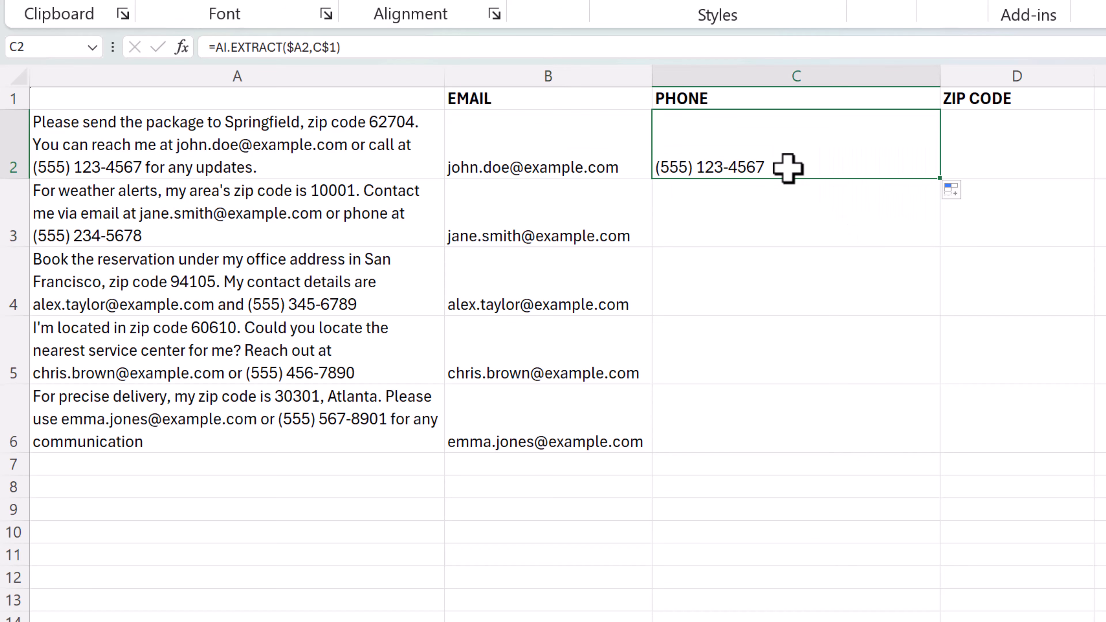
double_click(787, 167)
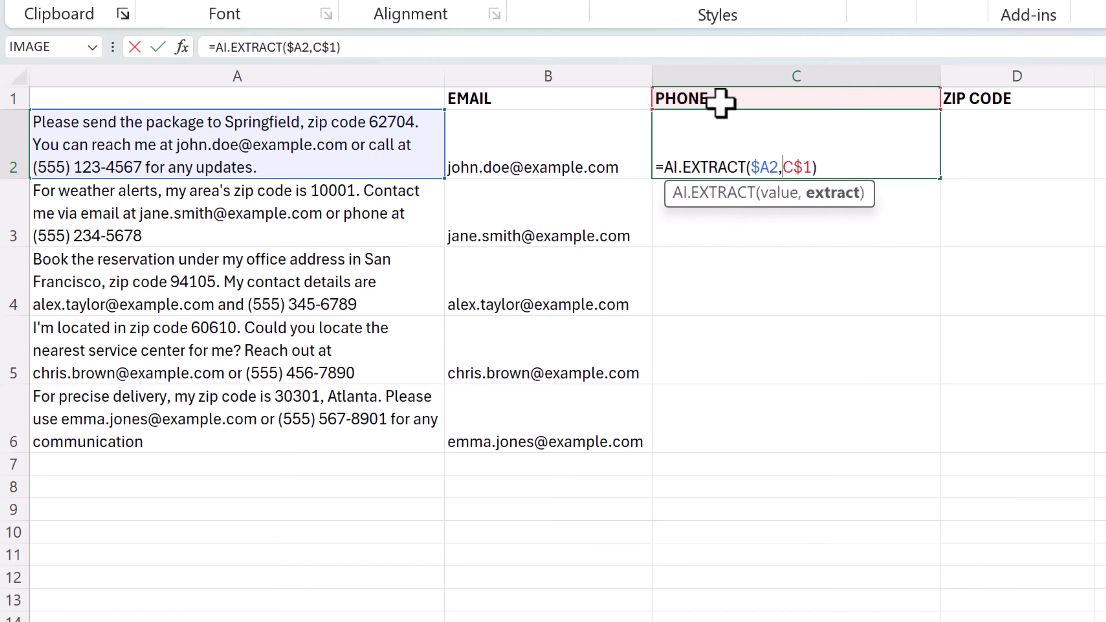
key("Return")
Copy the phone extraction formula from C2 down through C6
left_click(871, 153)
left_click_drag(939, 177, 911, 394)
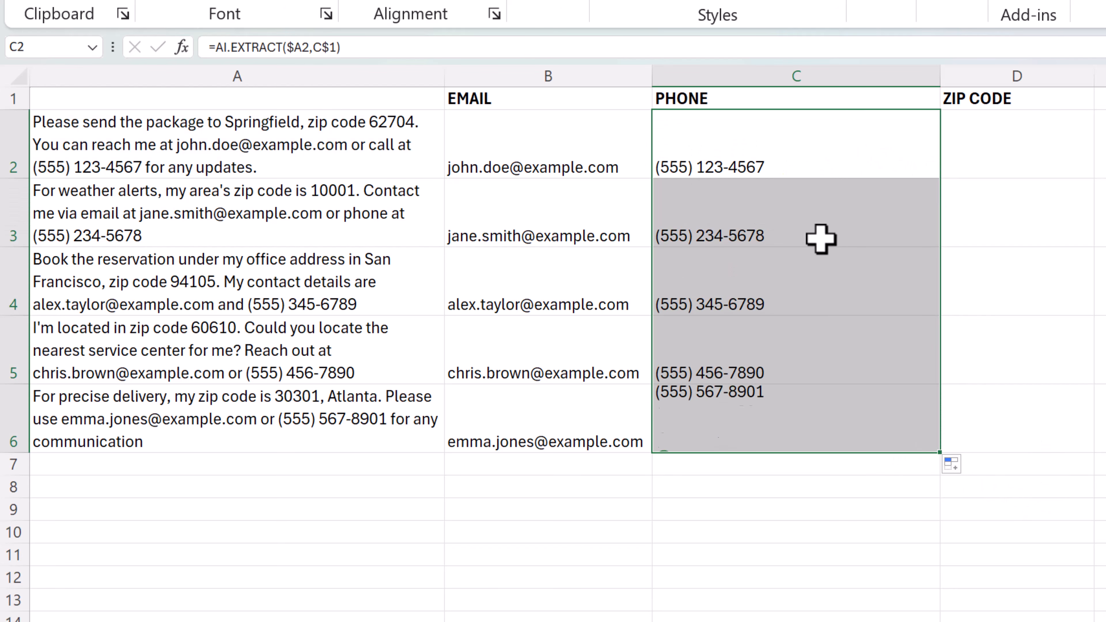
left_click(810, 508)
Copy the C2 extraction formula across to the ZIP CODE cell D2 and down through D6
left_click(818, 153)
left_click_drag(939, 178, 1039, 181)
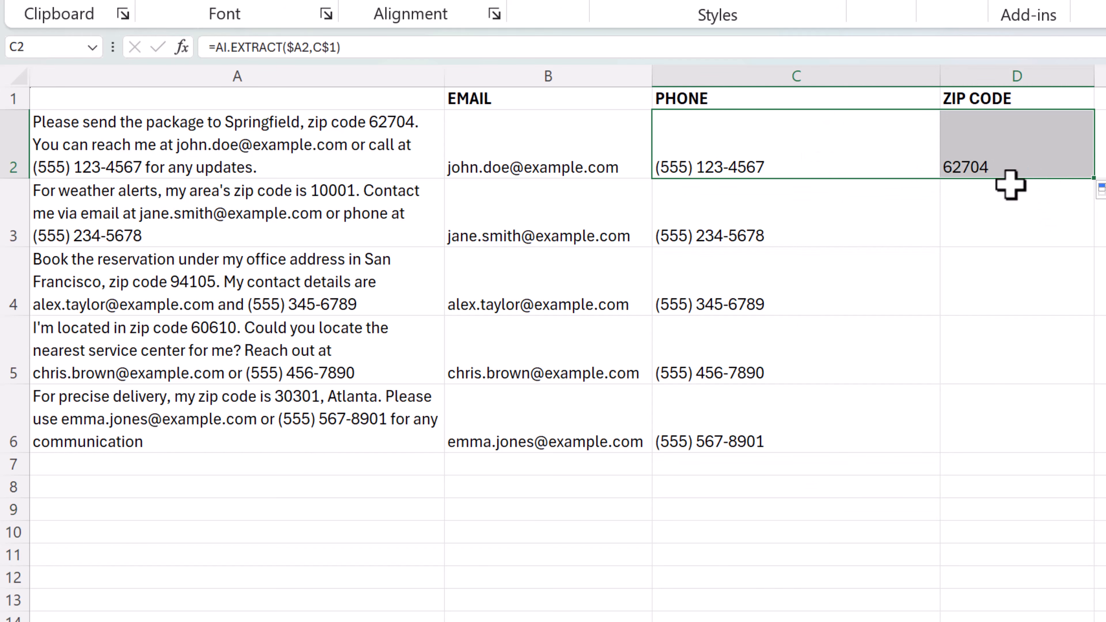
left_click(1054, 212)
left_click(1079, 165)
left_click_drag(1094, 178, 1103, 465)
left_click(1105, 429)
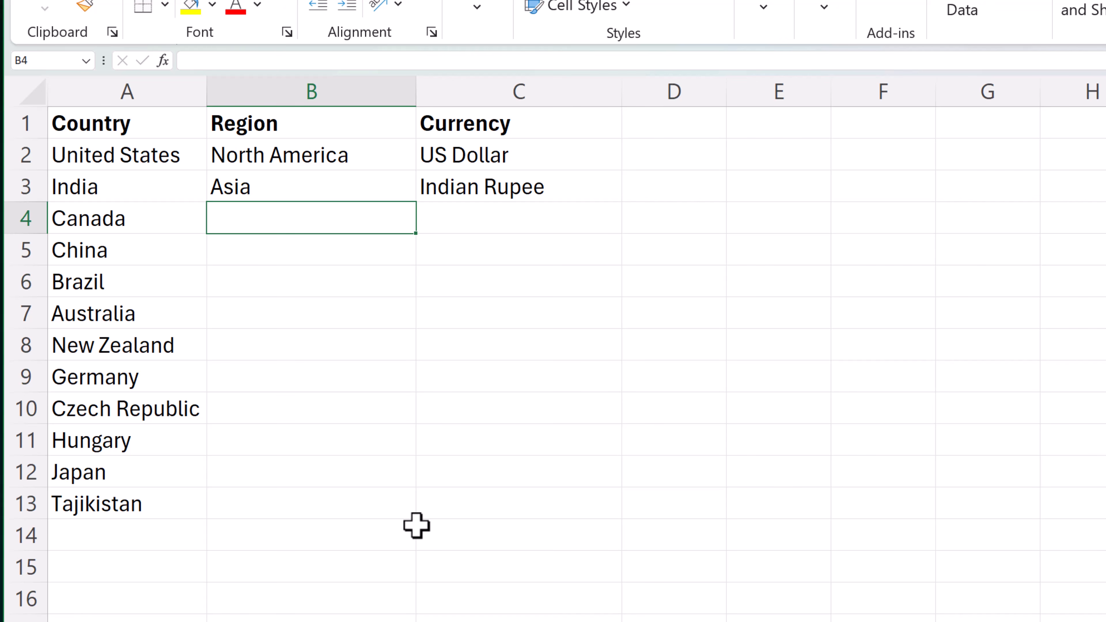
Fill in the missing regions and currencies from cell B4 with AI.FILL, using A2:C3 as the example and A4:A13 as the partial data
type("=")
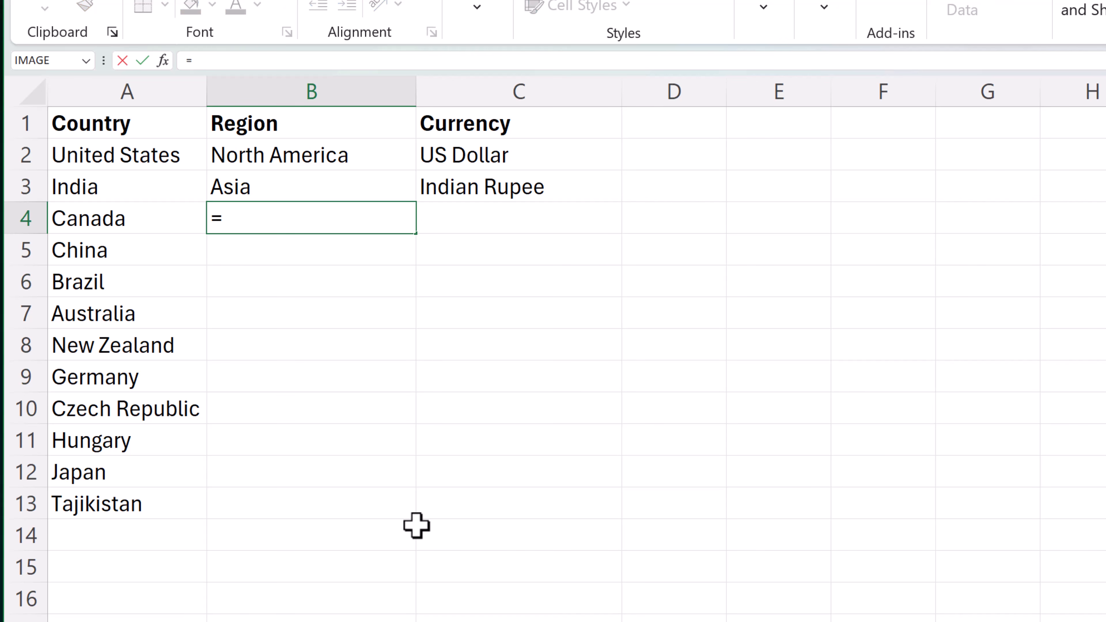
type("ai")
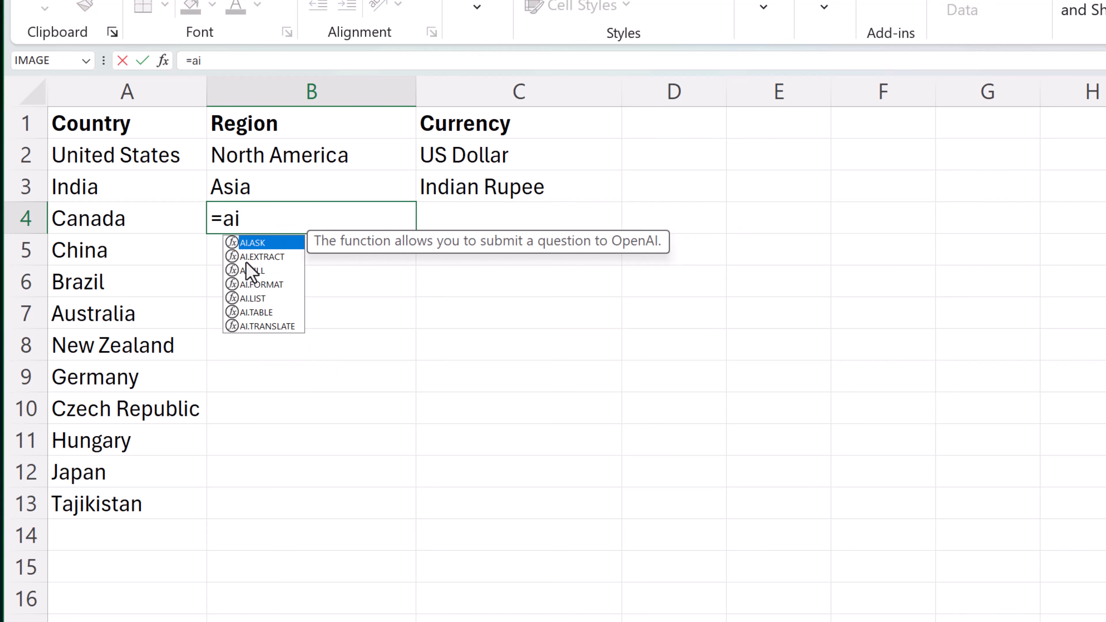
double_click(252, 271)
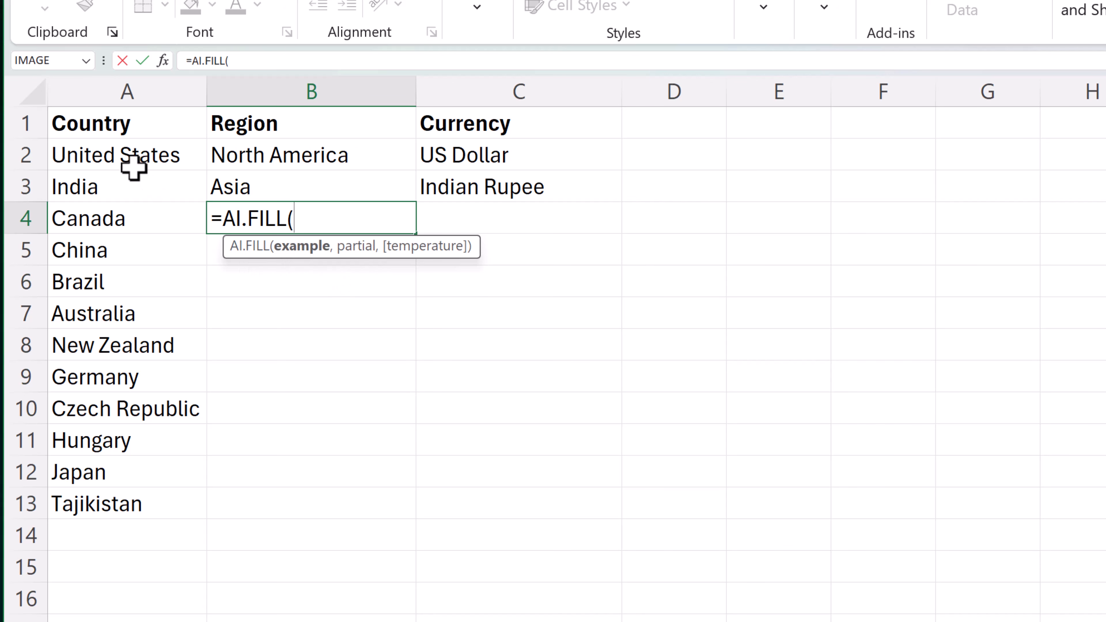
left_click_drag(130, 144, 447, 185)
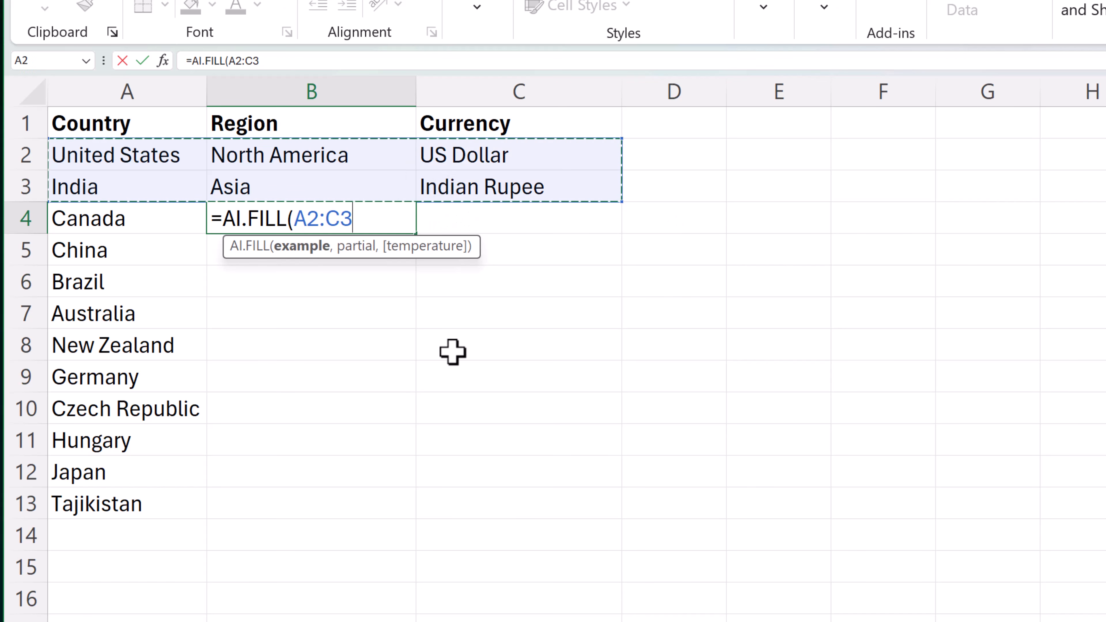
type(",")
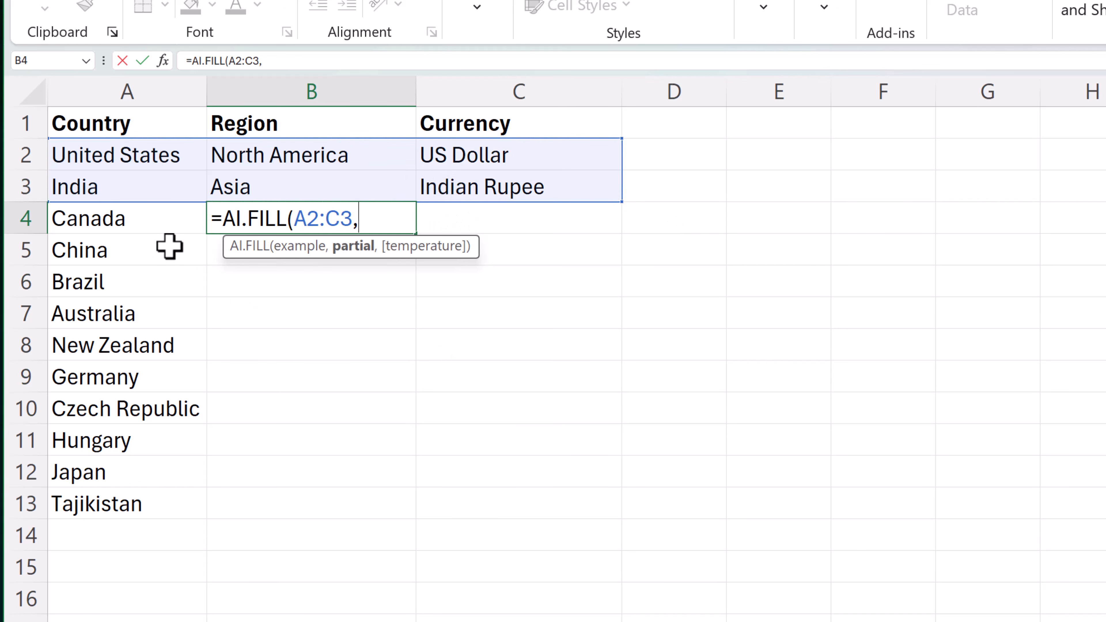
left_click_drag(118, 220, 118, 503)
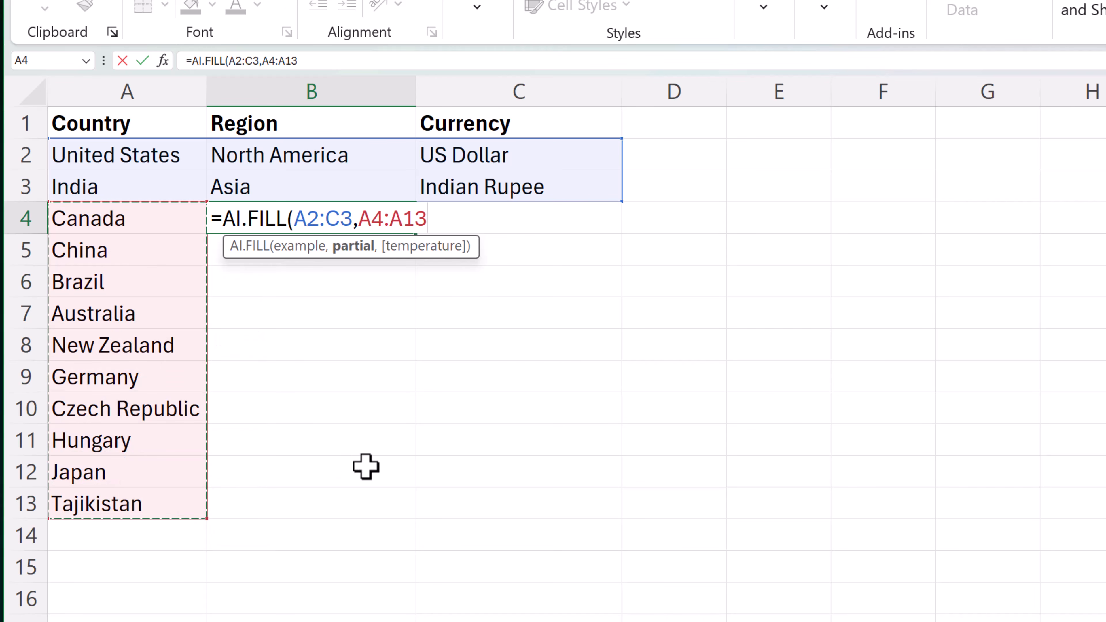
key("Return")
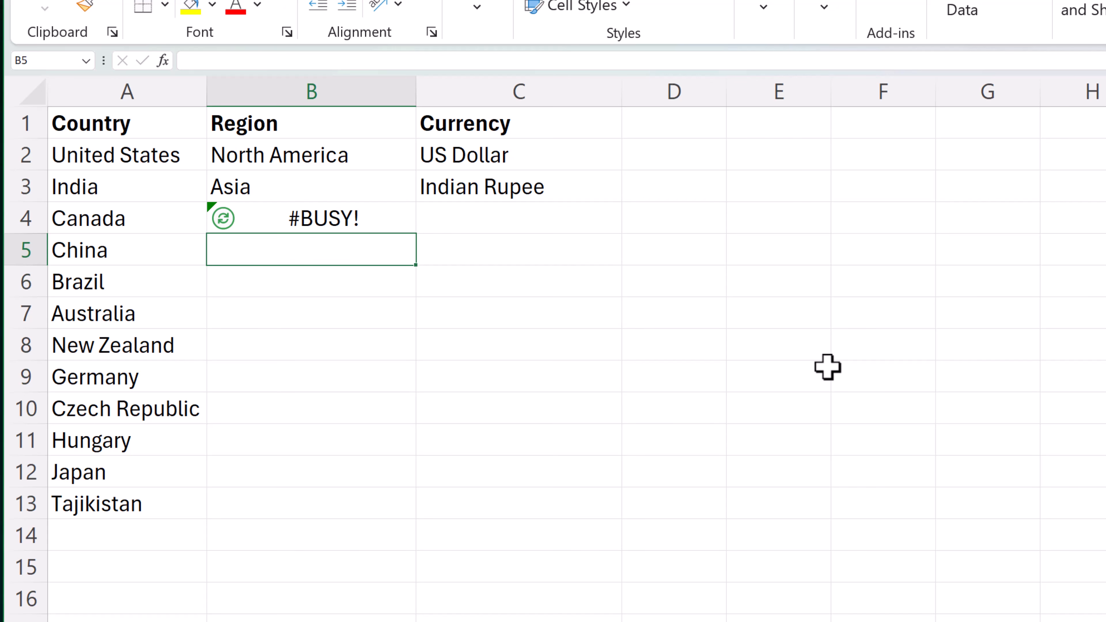
left_click(525, 253)
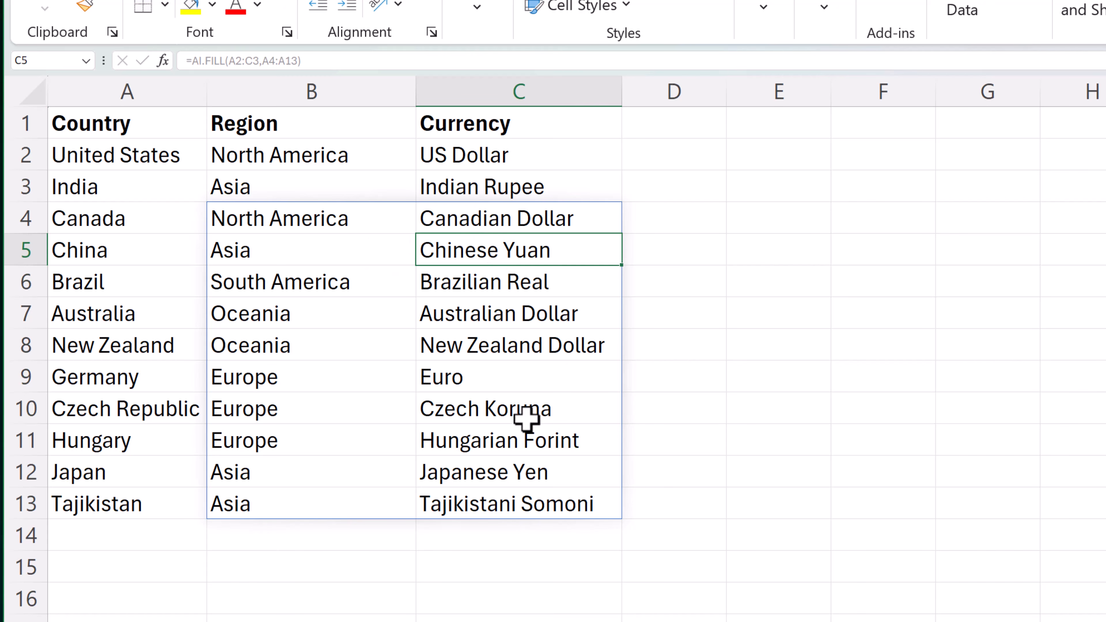
left_click(510, 577)
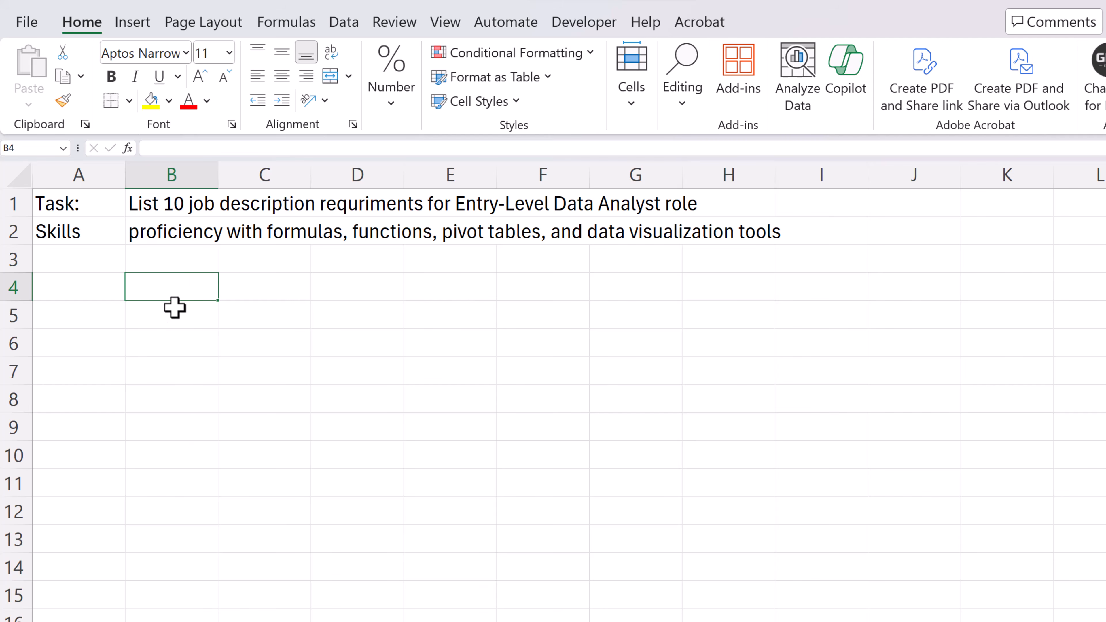
Generate the data analyst job requirements in B4 with AI.ASK, using A1:B2 as the prompt
type("=ai")
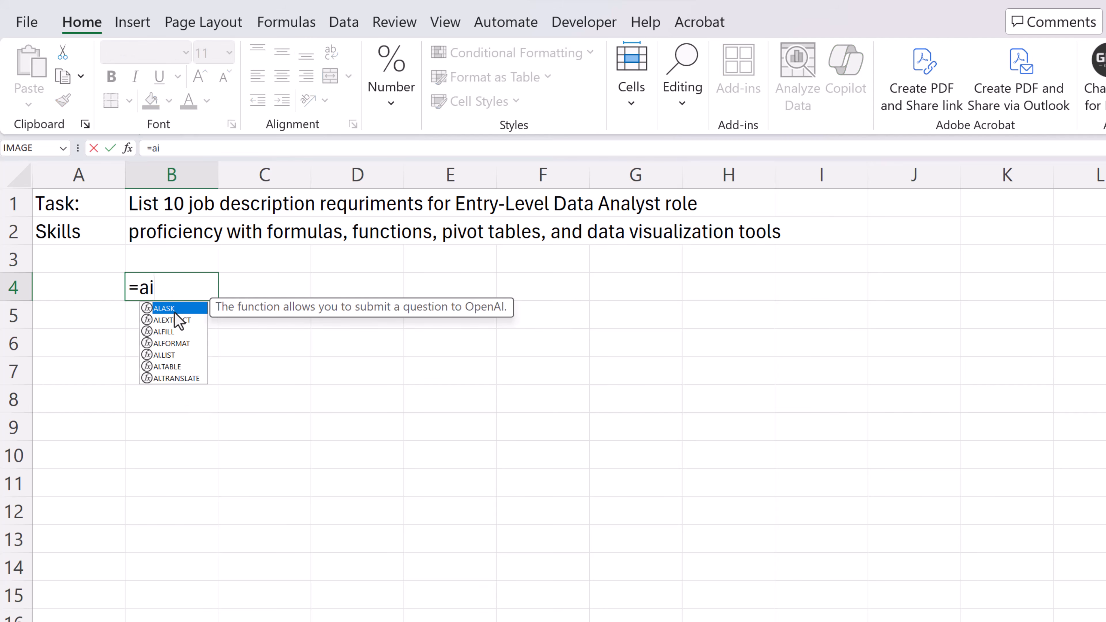
key("Tab")
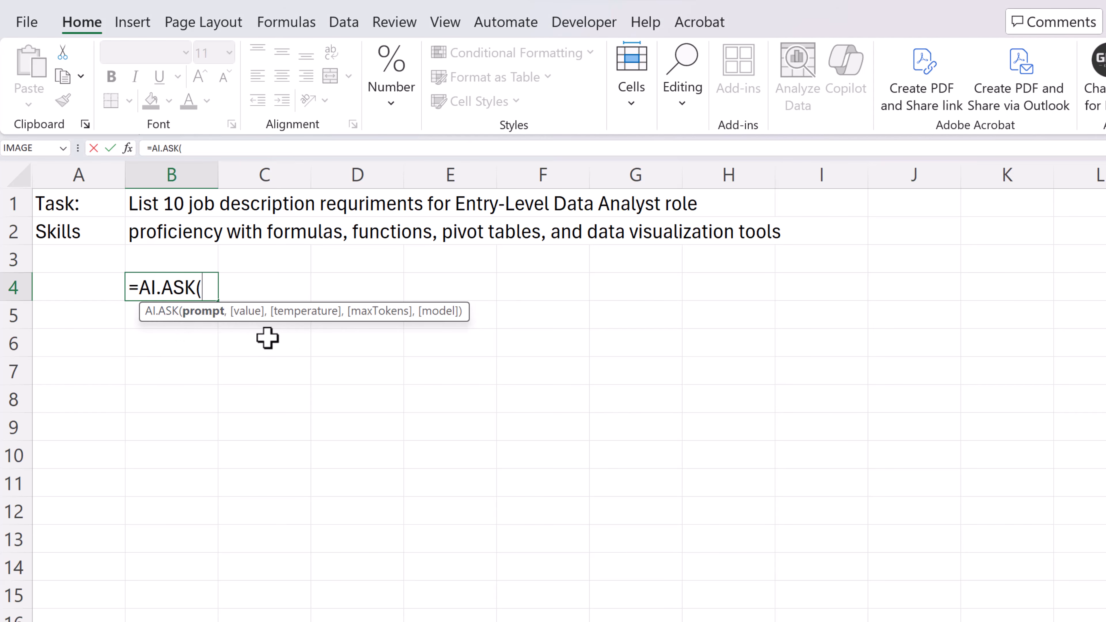
left_click(87, 214)
left_click_drag(86, 213, 174, 233)
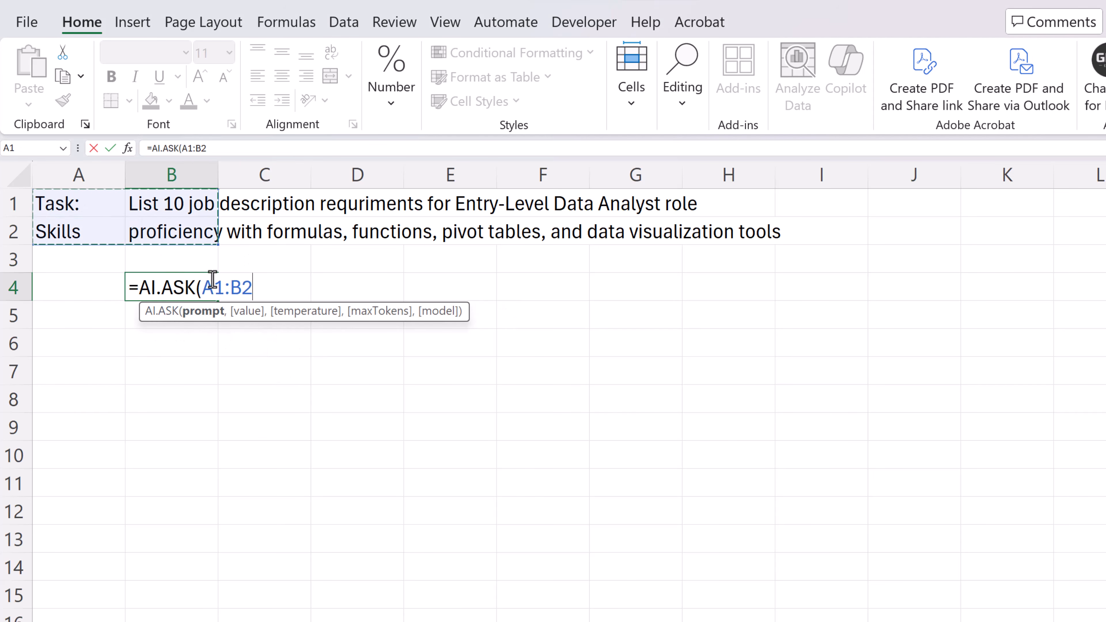
key("Return")
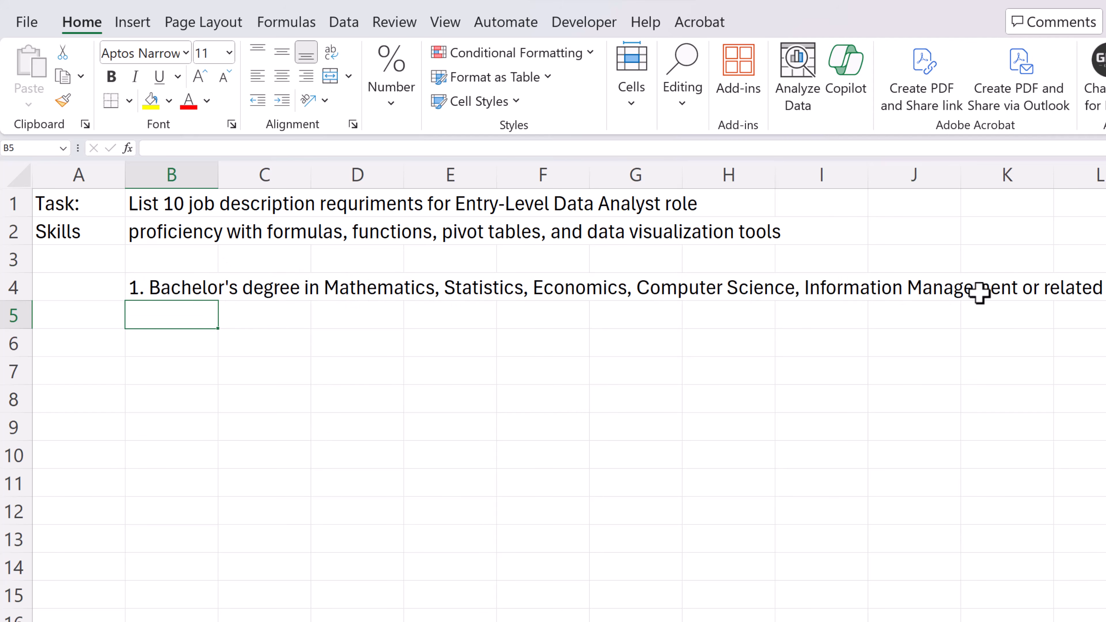
Widen column B to more than twice its width and wrap the text in B4
left_click(189, 290)
left_click_drag(218, 174, 423, 175)
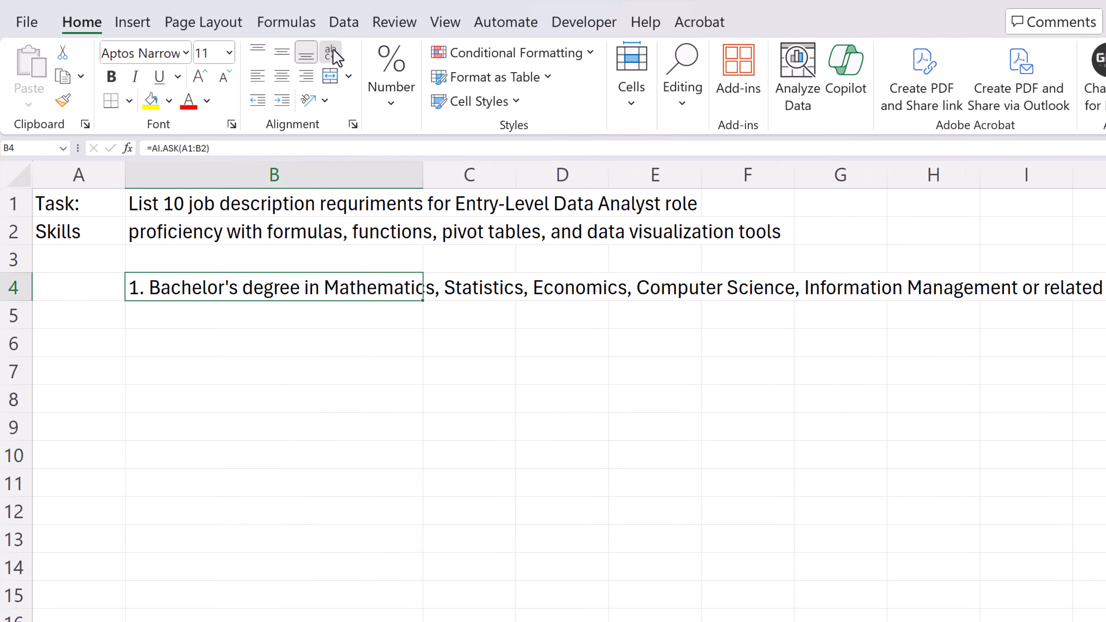
left_click(331, 54)
scroll(296, 378, "down", 5)
scroll(296, 377, "up", 5)
left_click(549, 376)
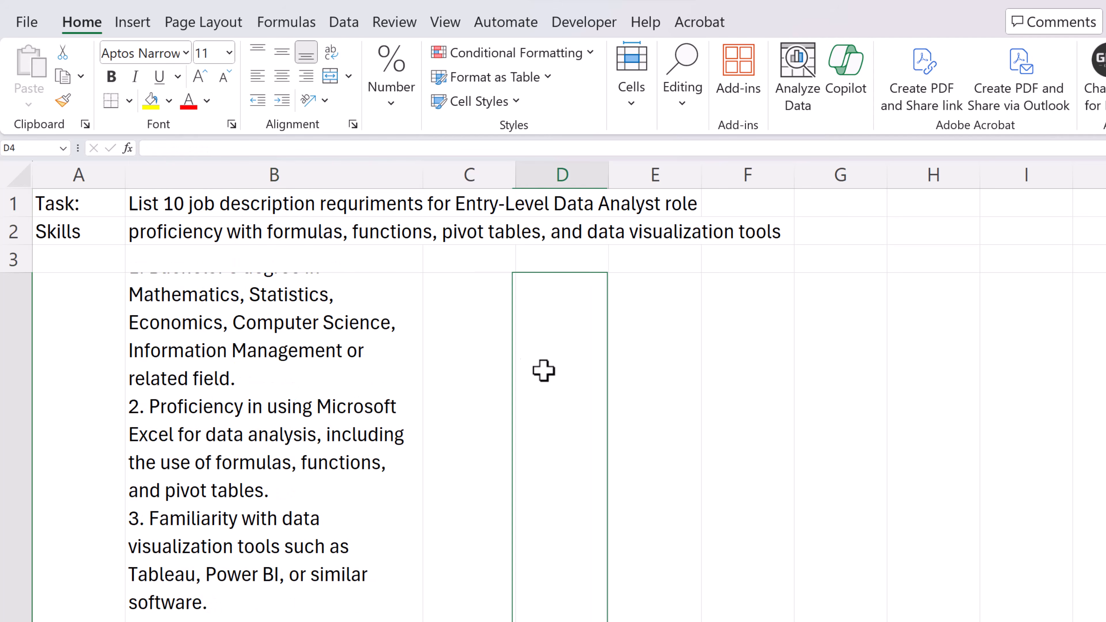
Replace the B4 formula with AI.LIST, using A1:B2 as the prompt, to list the job requirements in separate cells
left_click(278, 302)
key("Delete")
scroll(279, 303, "up", 2)
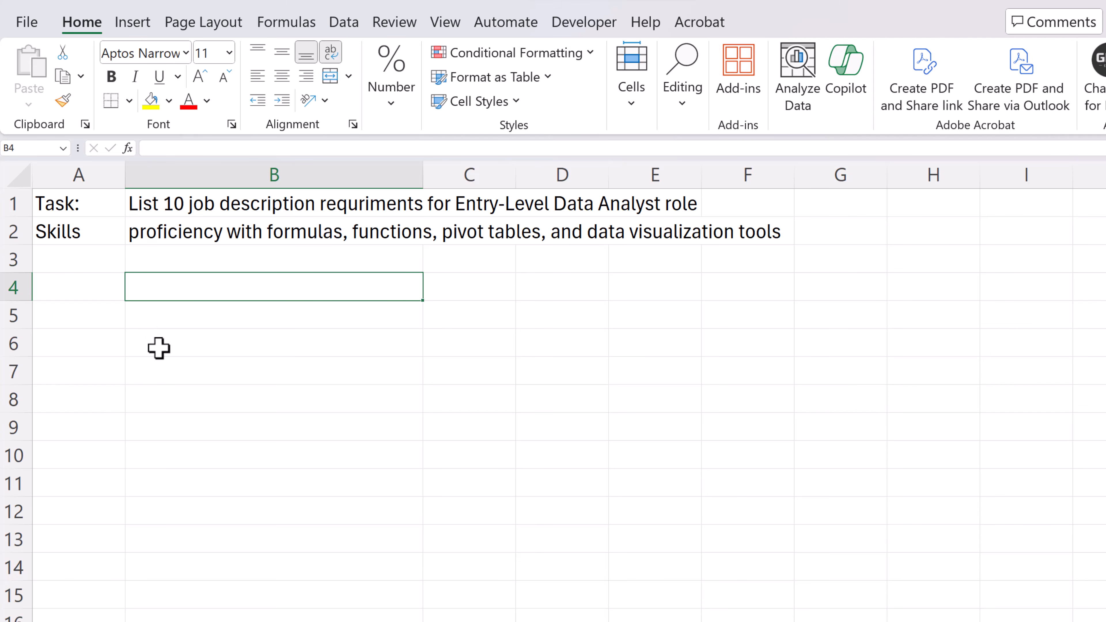
type("=ai")
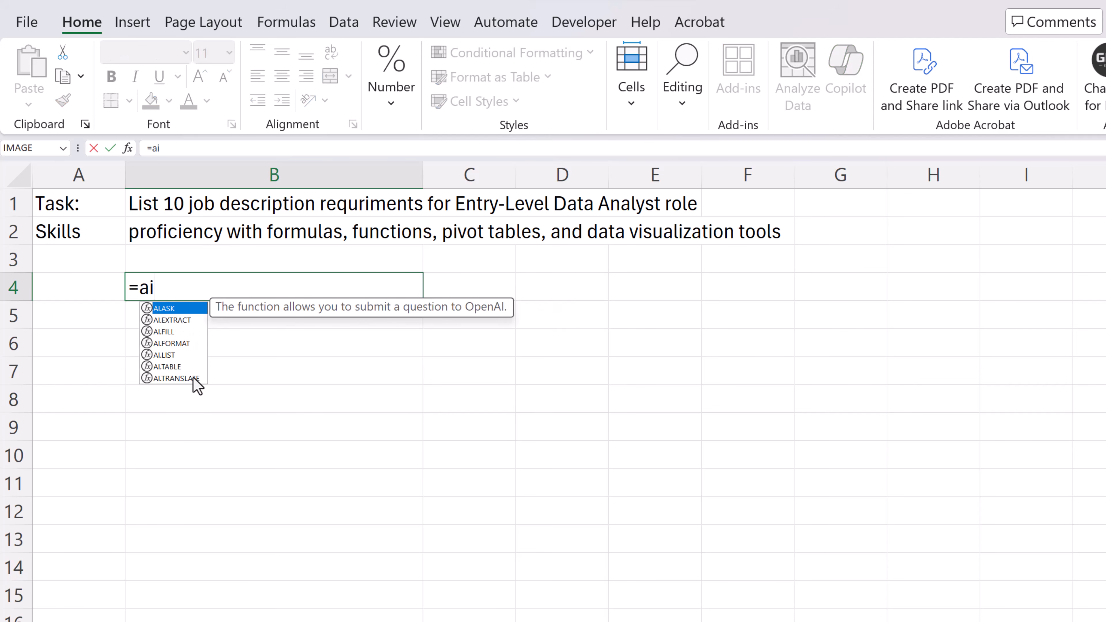
double_click(169, 355)
left_click_drag(47, 200, 188, 222)
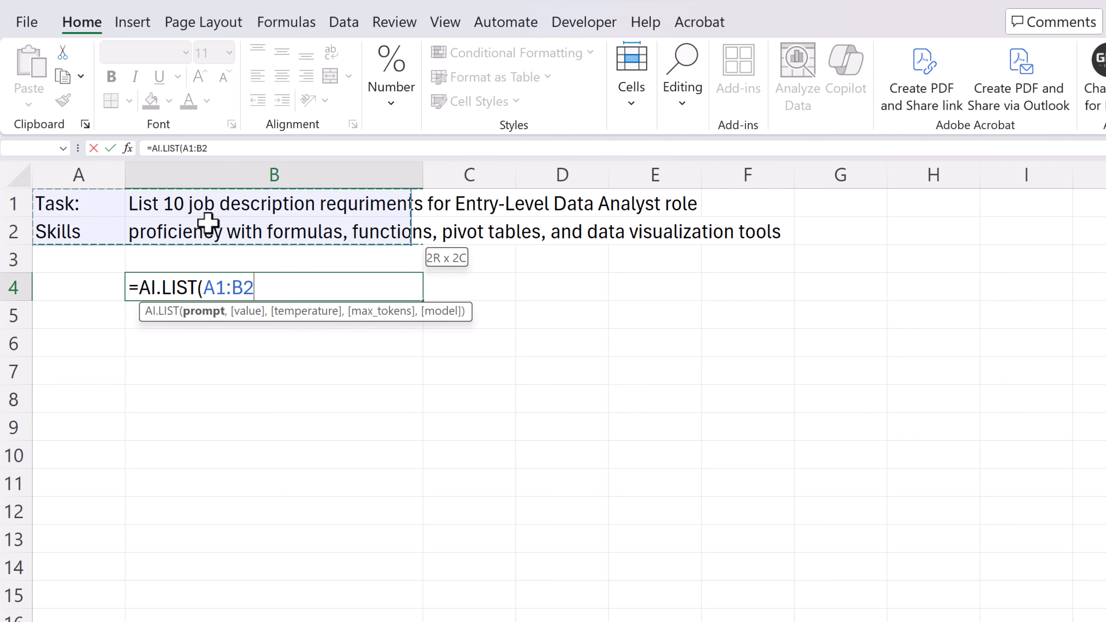
key("Return")
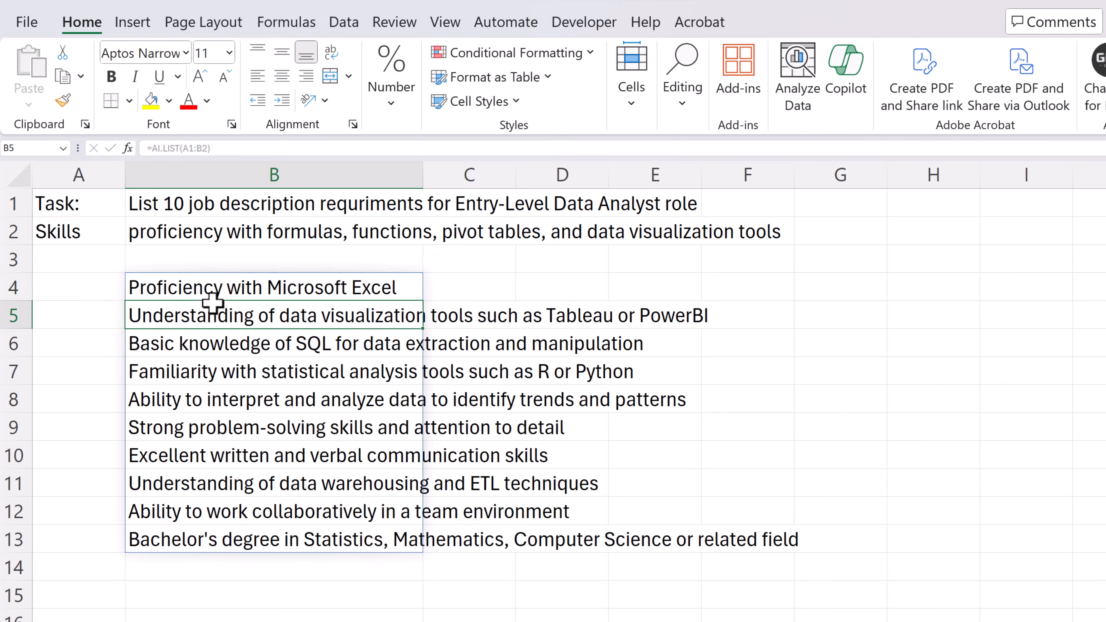
Examine the generated job requirements cell by cell in the list below B4
left_click(244, 580)
left_click(198, 537)
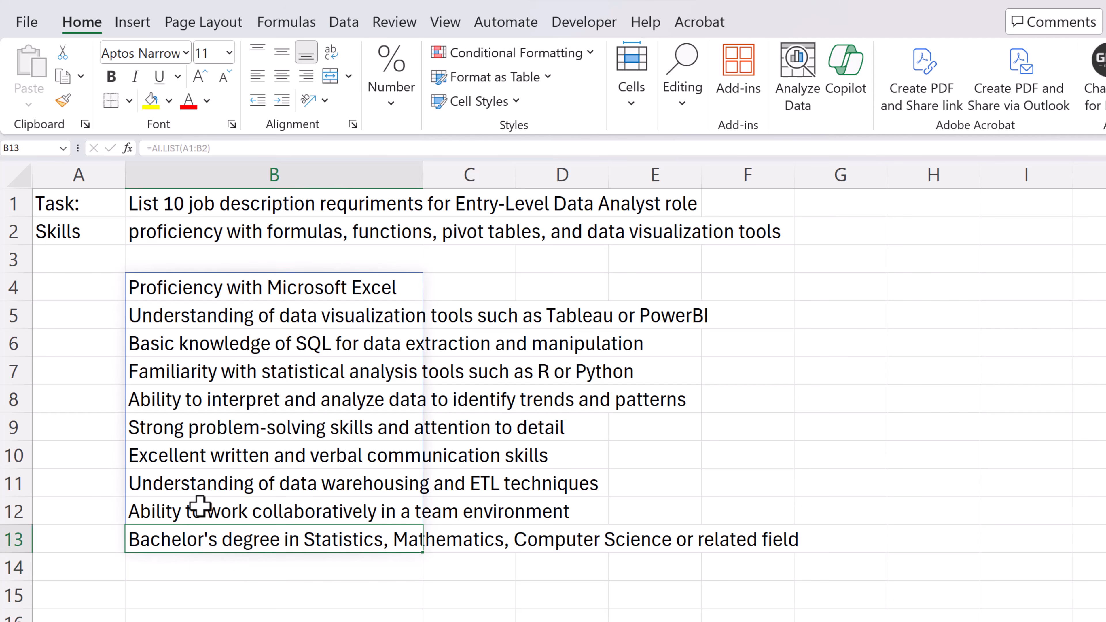
left_click(200, 509)
left_click(193, 485)
left_click_drag(188, 438, 188, 442)
left_click(188, 435)
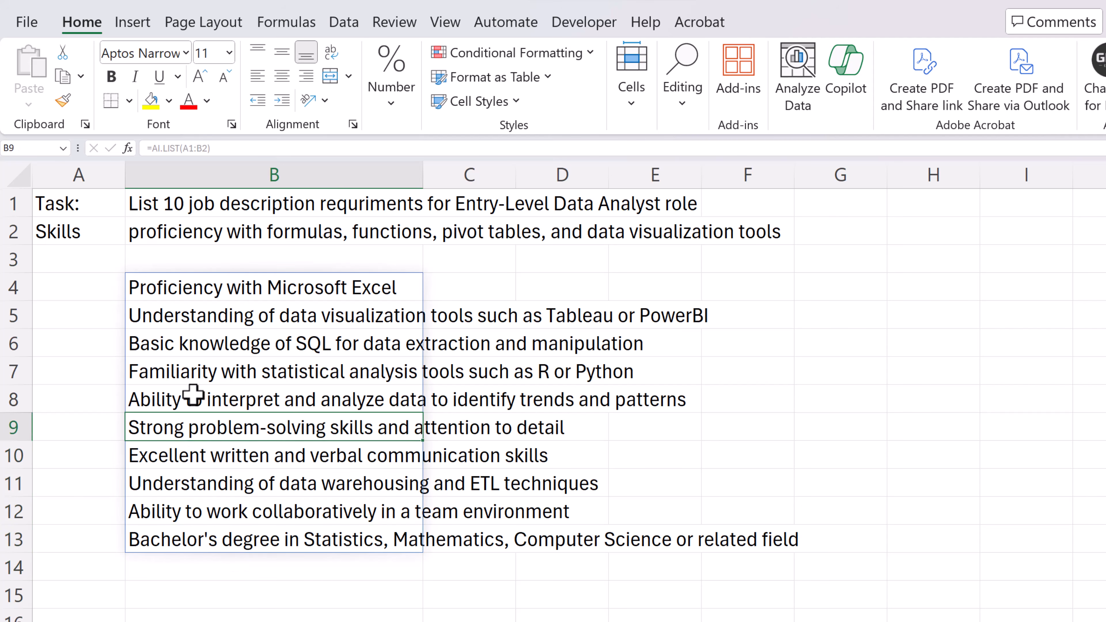
left_click(193, 397)
left_click(200, 370)
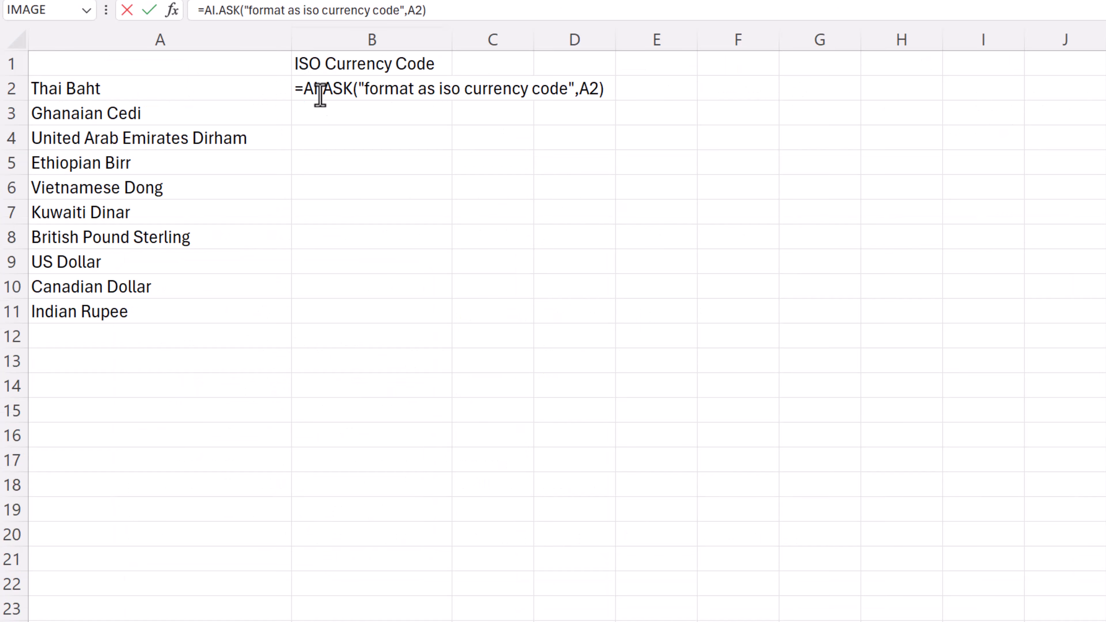
Try AI.ASK in B2 with the prompt "format as iso currency code" on A2, and clear the cell
left_click(321, 104)
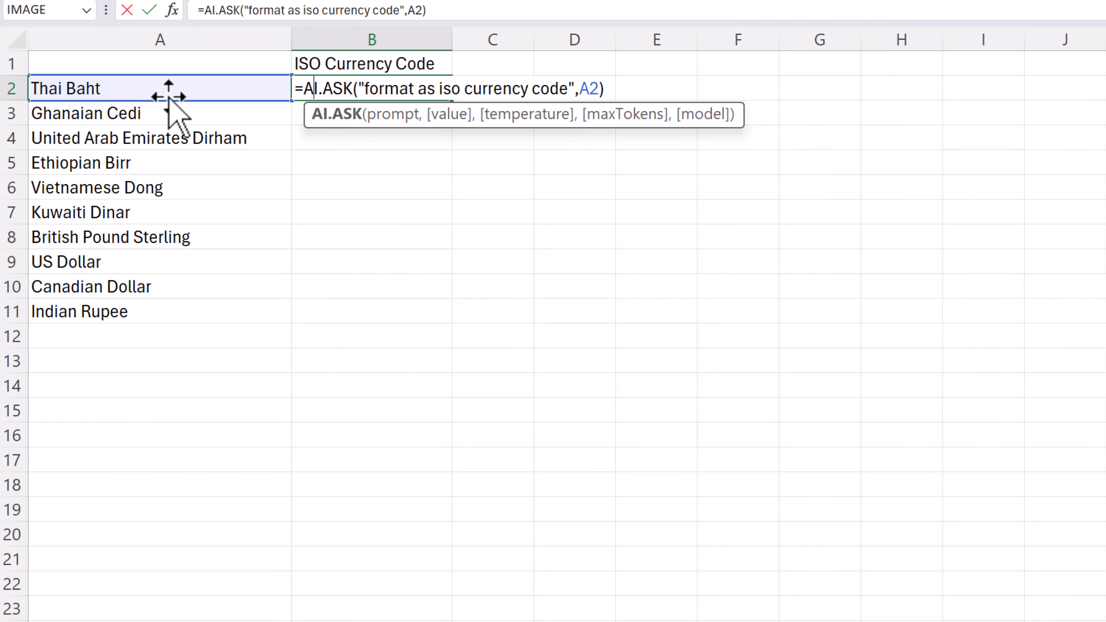
key("Return")
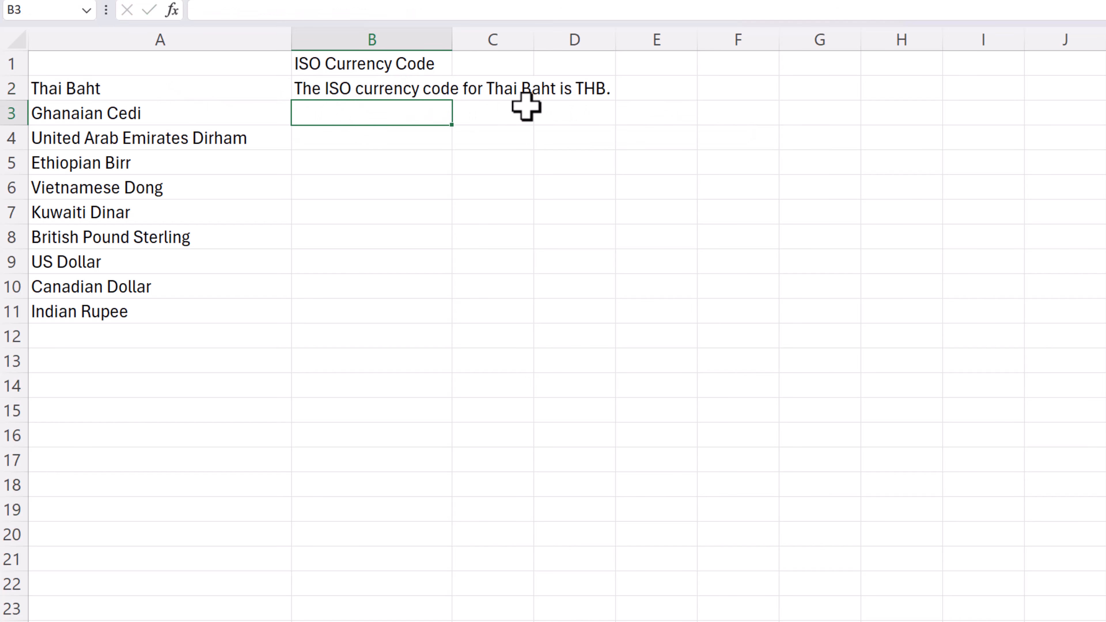
left_click(413, 90)
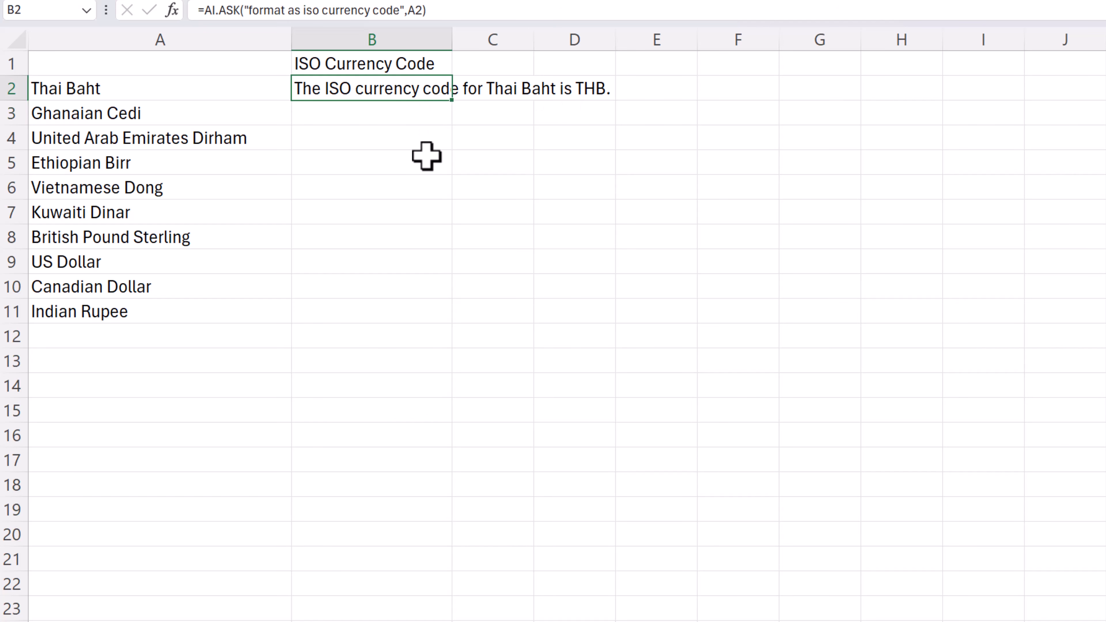
key("Delete")
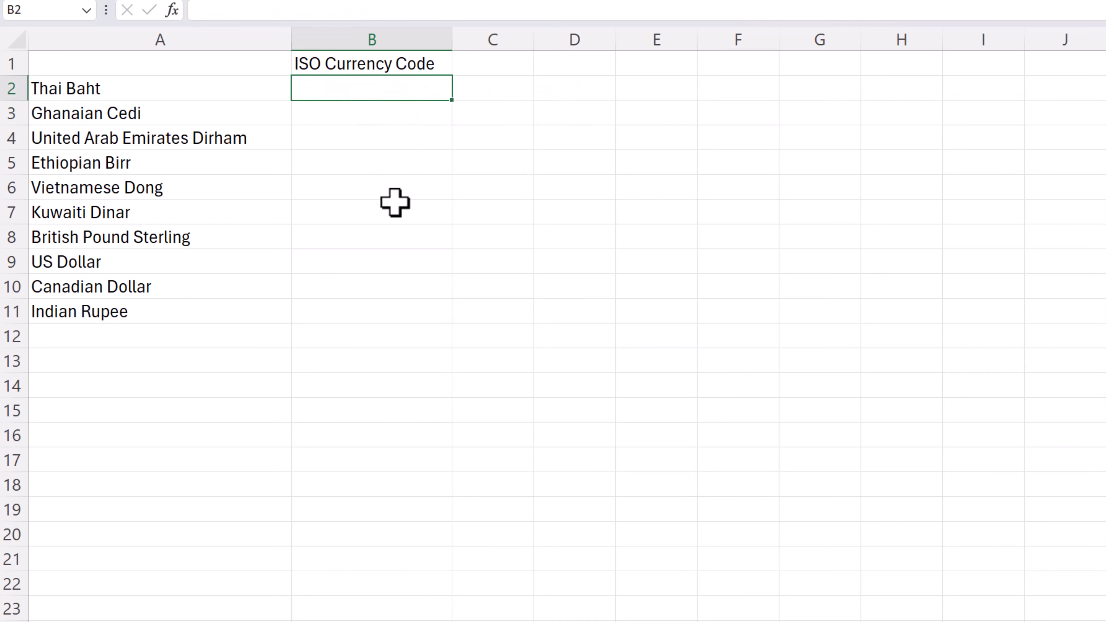
Convert the currency in A2 to its ISO code in B2 with the formula =AI.FORMAT(A2,B$1)
type("=a")
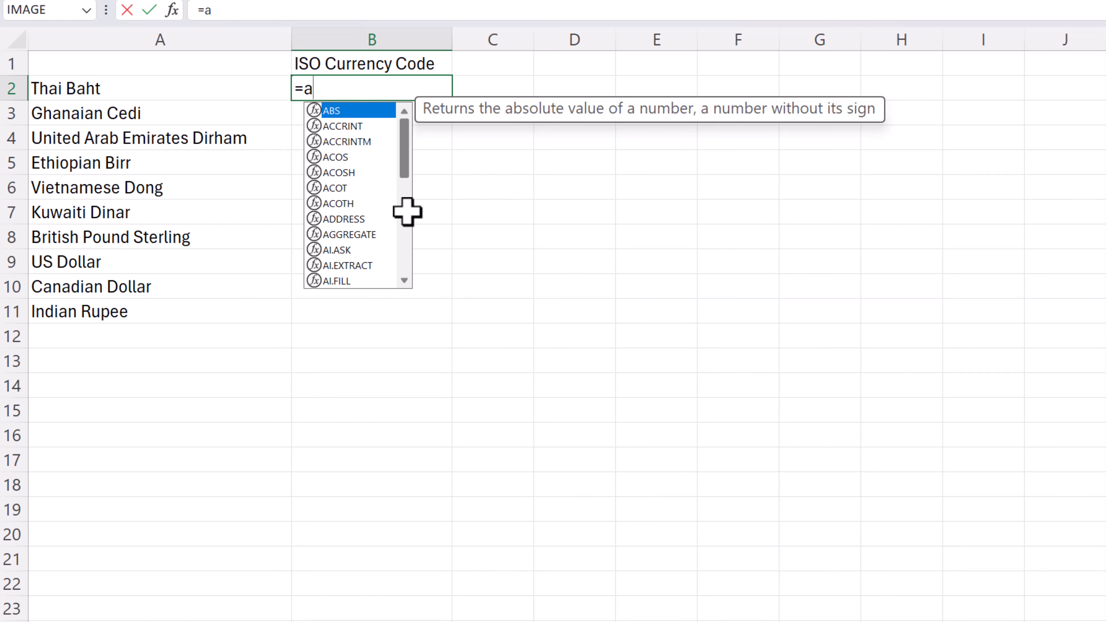
type("i")
left_click(358, 158)
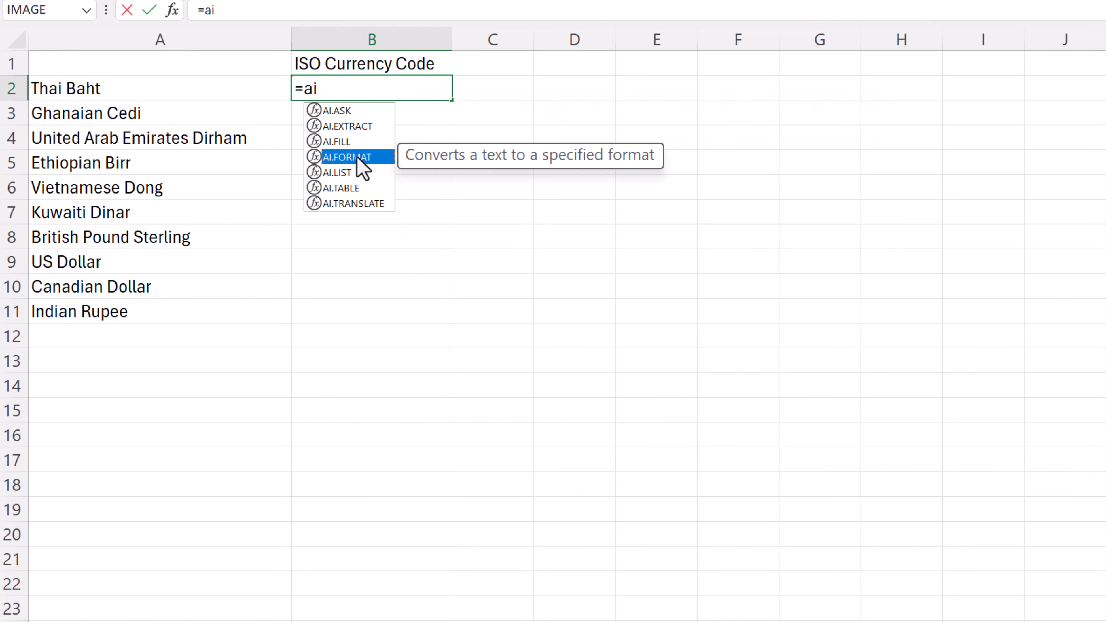
key("Tab")
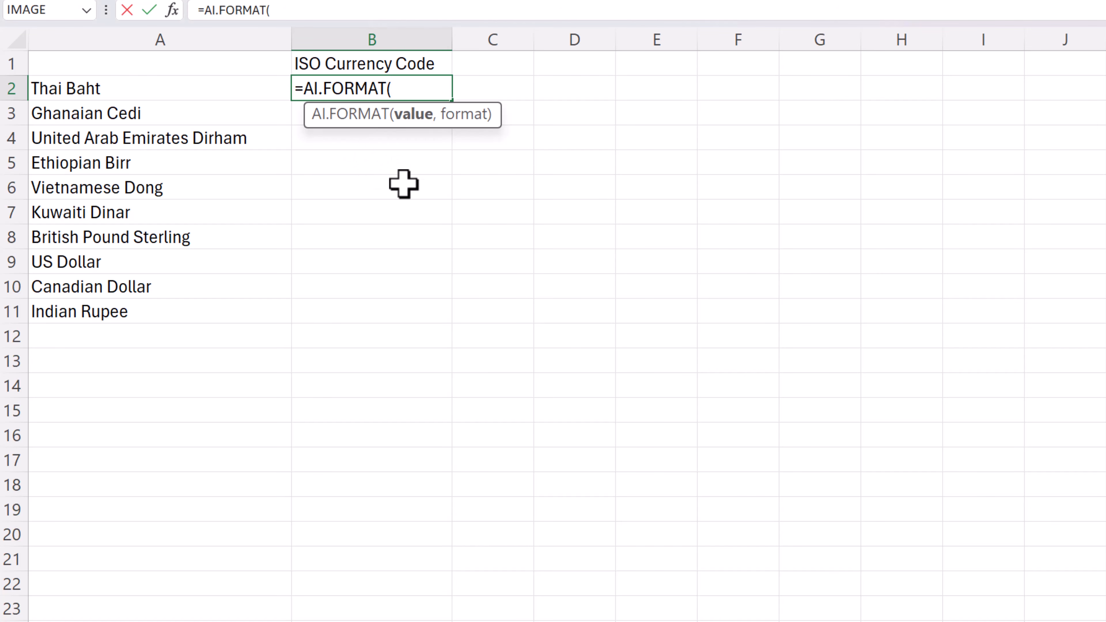
left_click(113, 91)
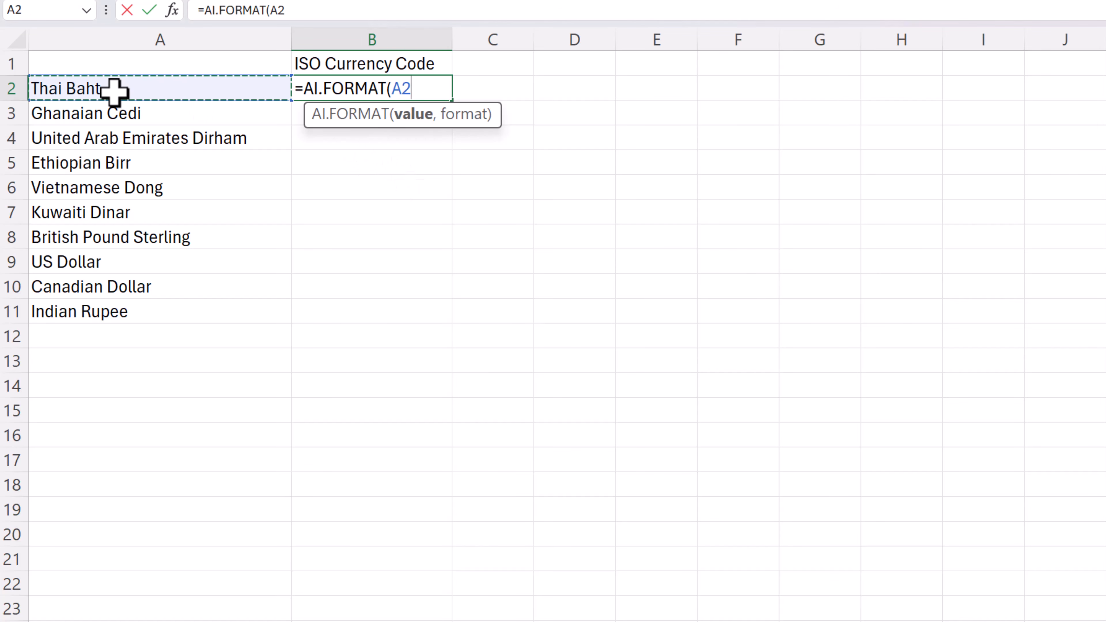
type(",")
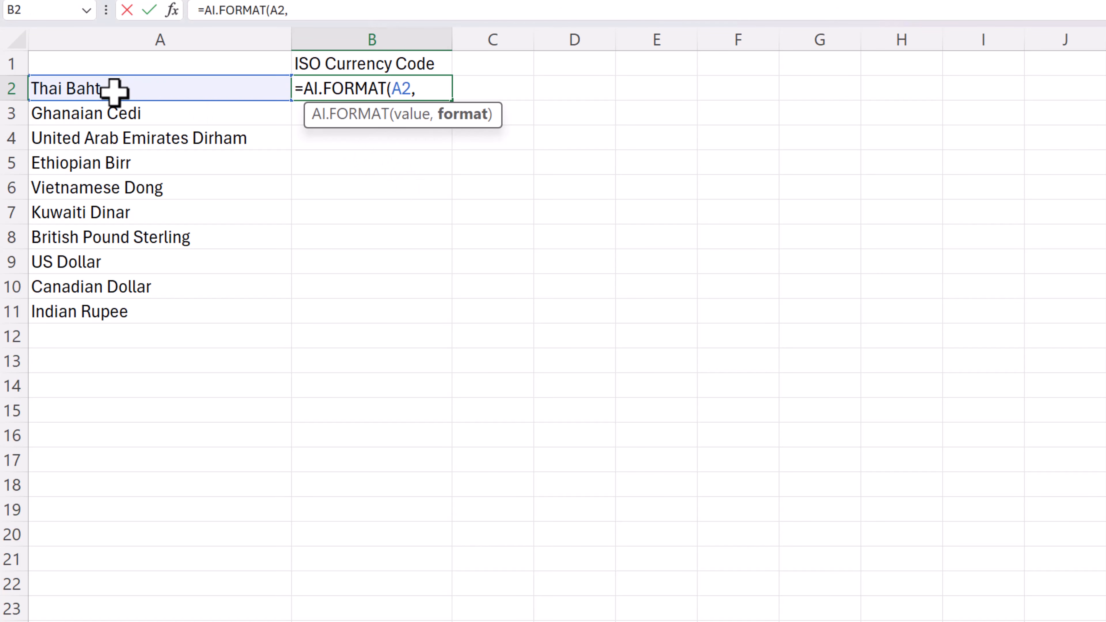
left_click(440, 66)
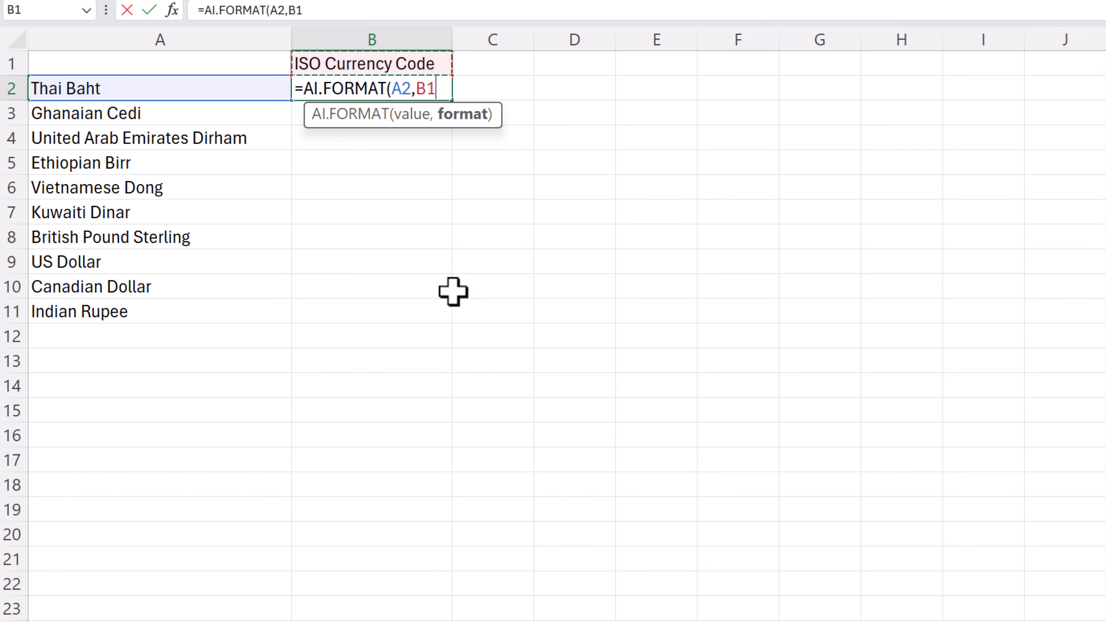
left_click(427, 90)
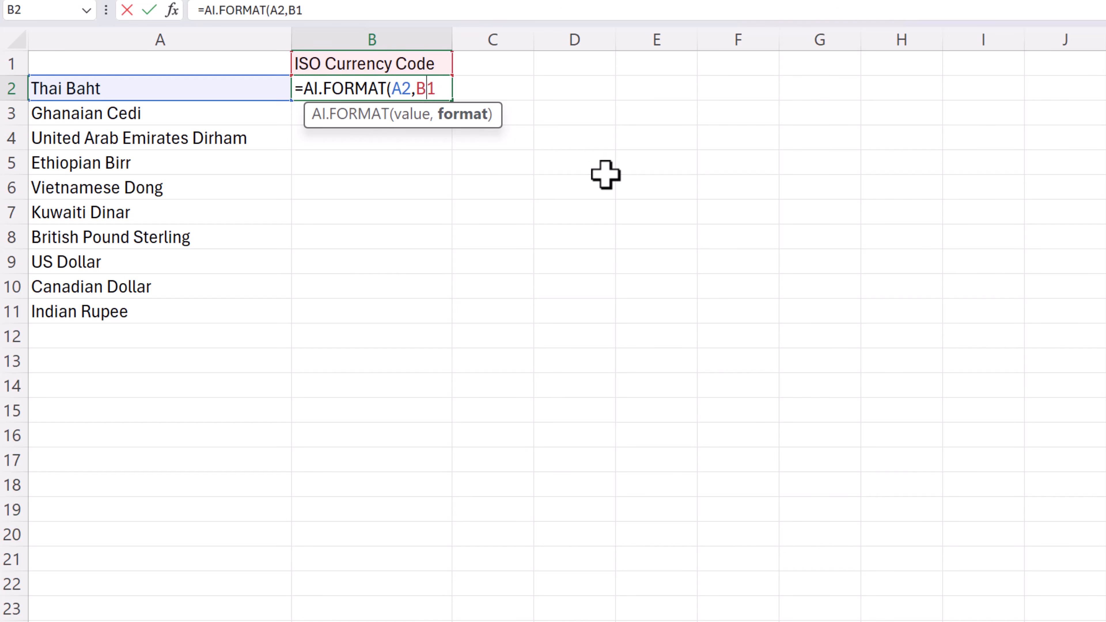
type("$")
key("Return")
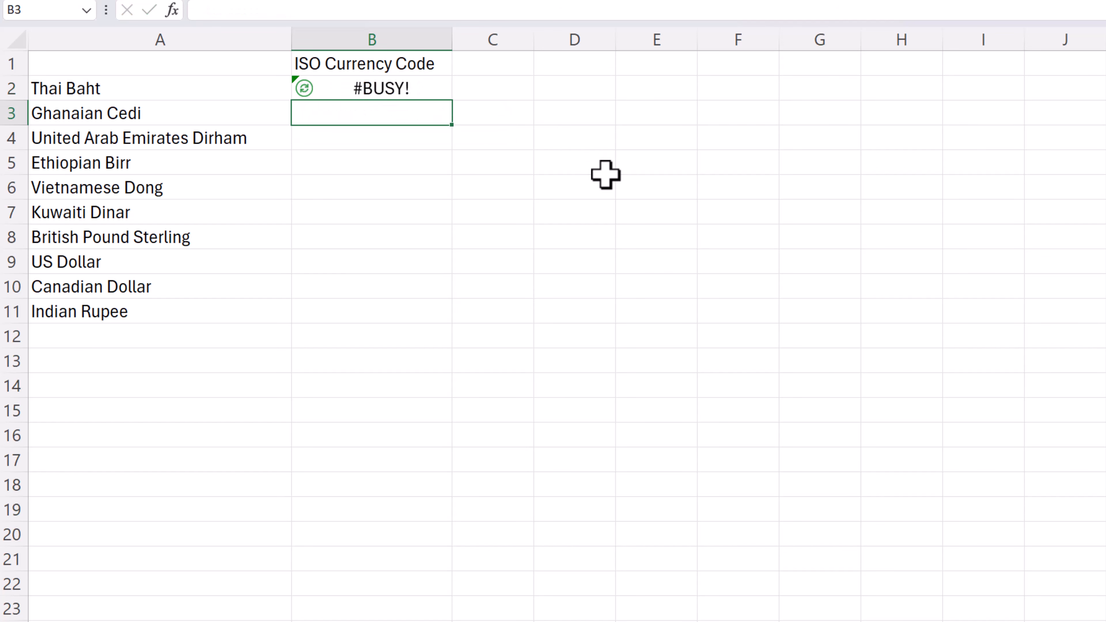
Copy the AI.FORMAT formula from B2 down through B11
left_click(378, 87)
left_click_drag(455, 106, 459, 325)
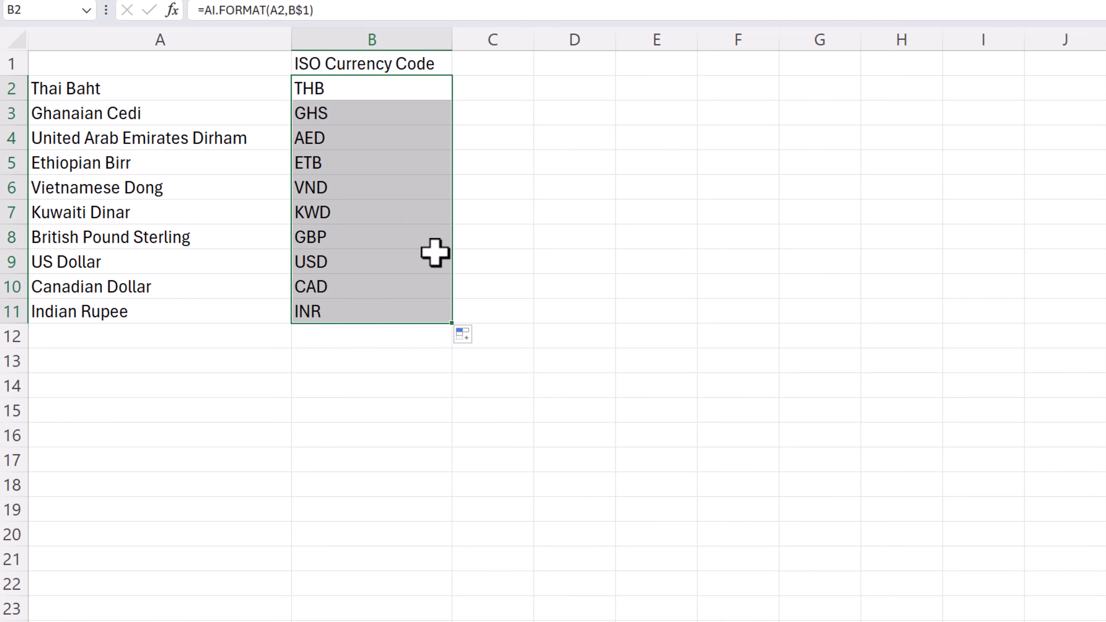
left_click(367, 390)
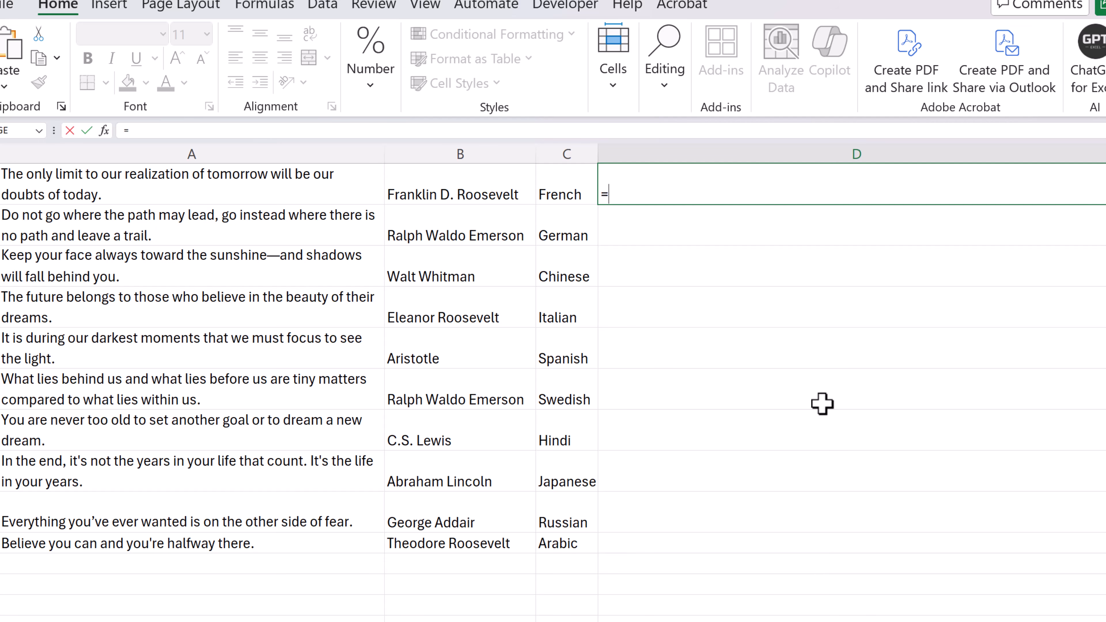
Translate the quote in A1 into the language given in C1 with AI.TRANSLATE in D1
type("ai")
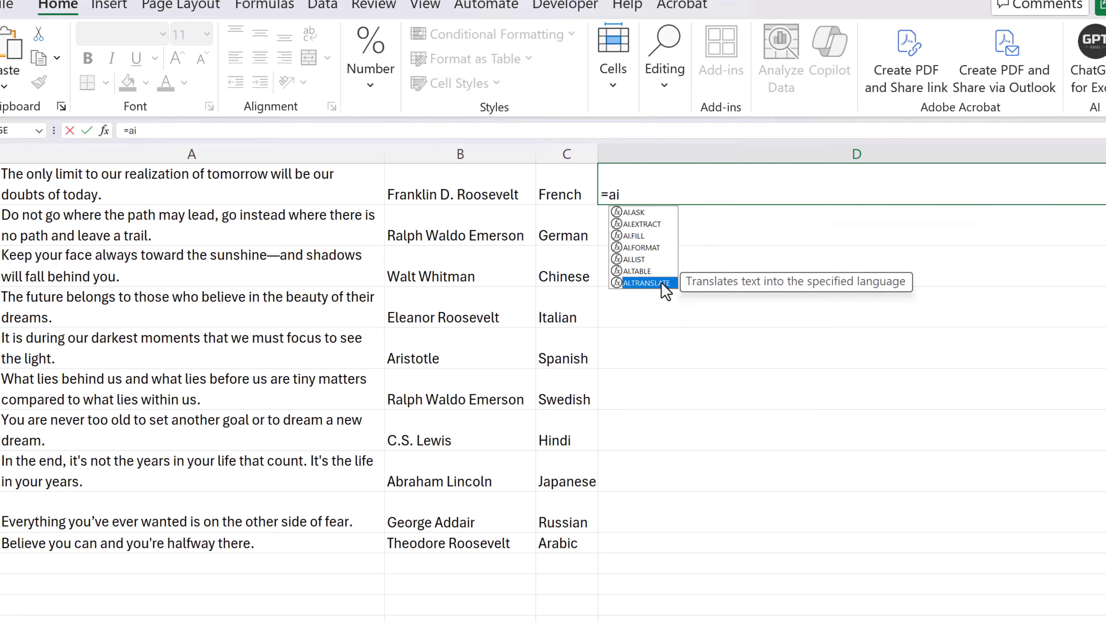
double_click(670, 287)
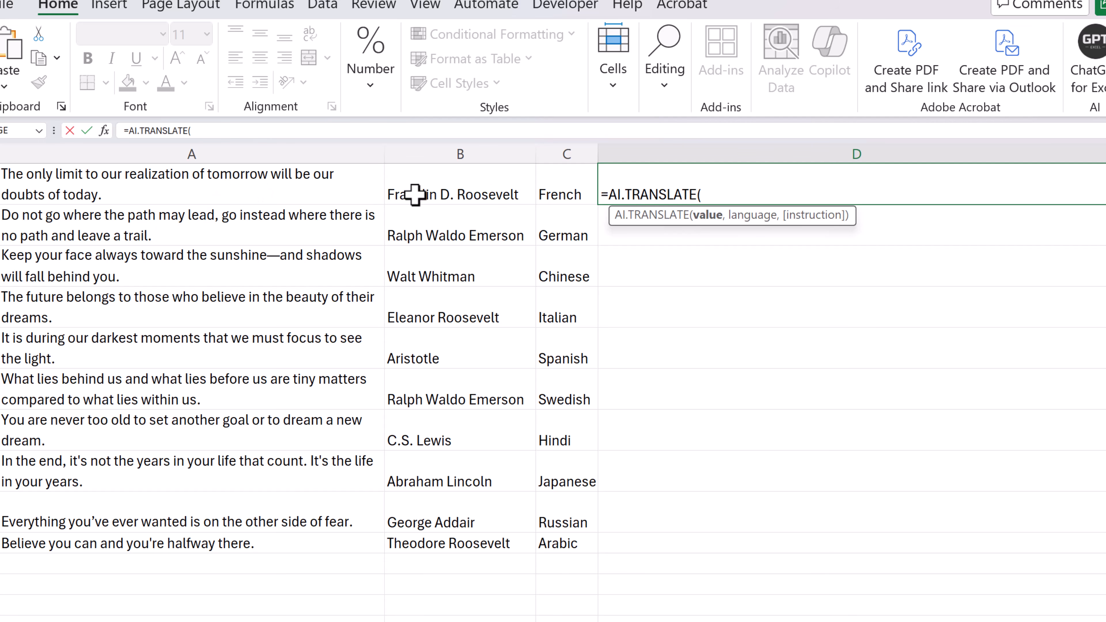
left_click(262, 183)
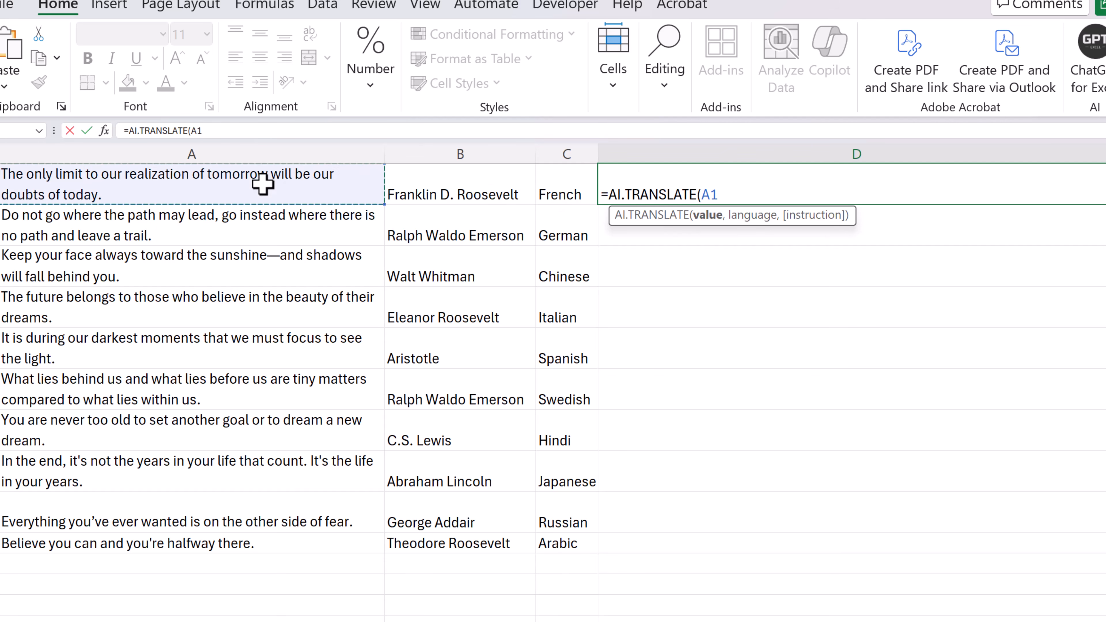
type(",")
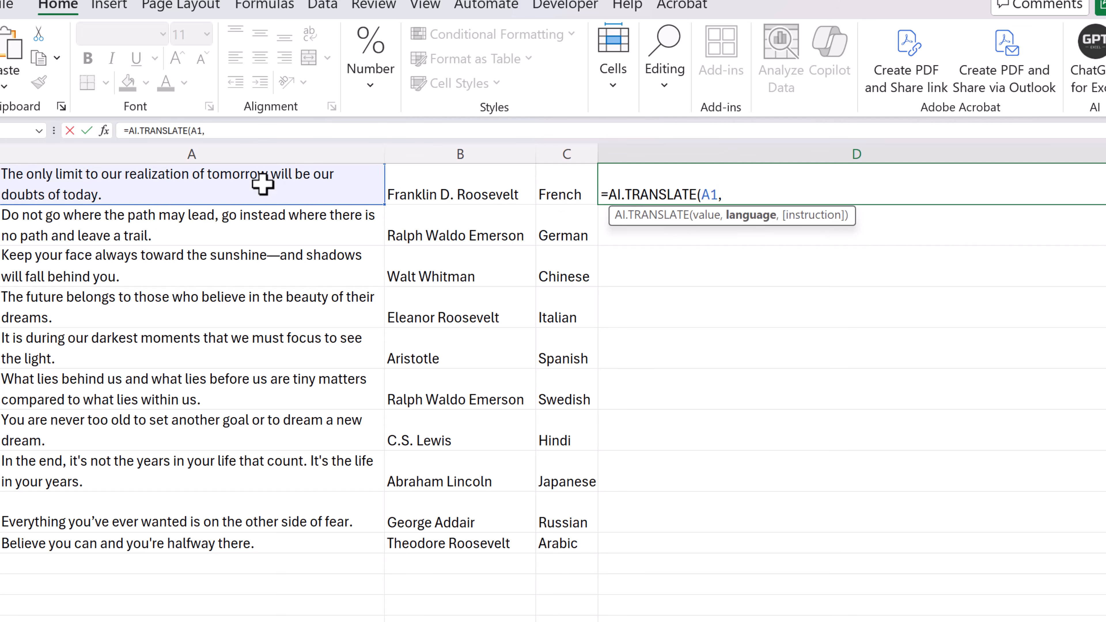
left_click(565, 187)
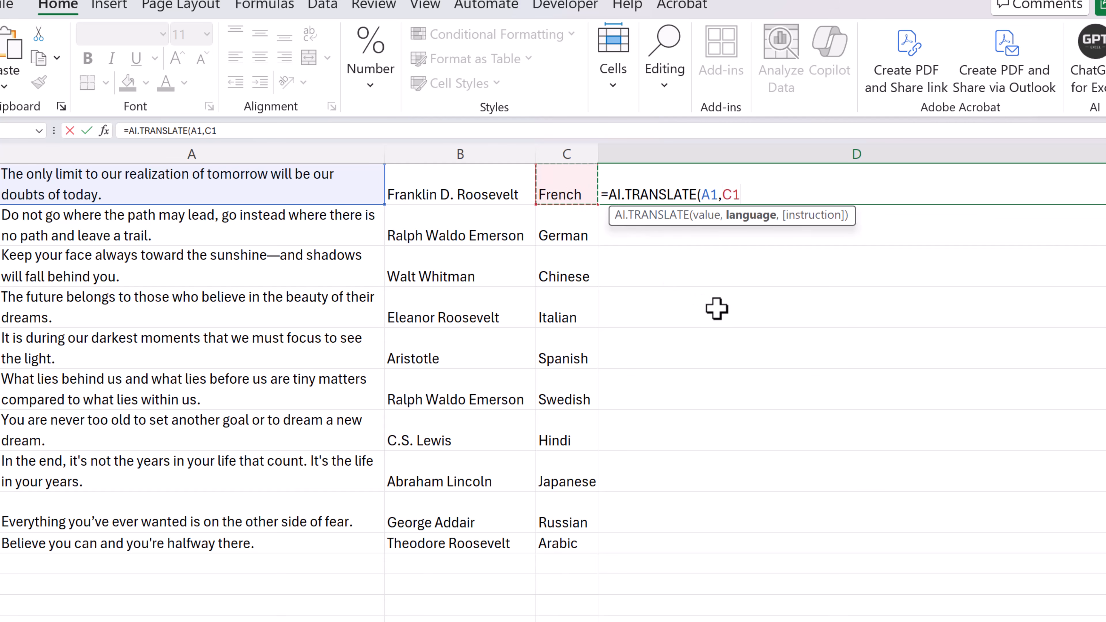
key("Return")
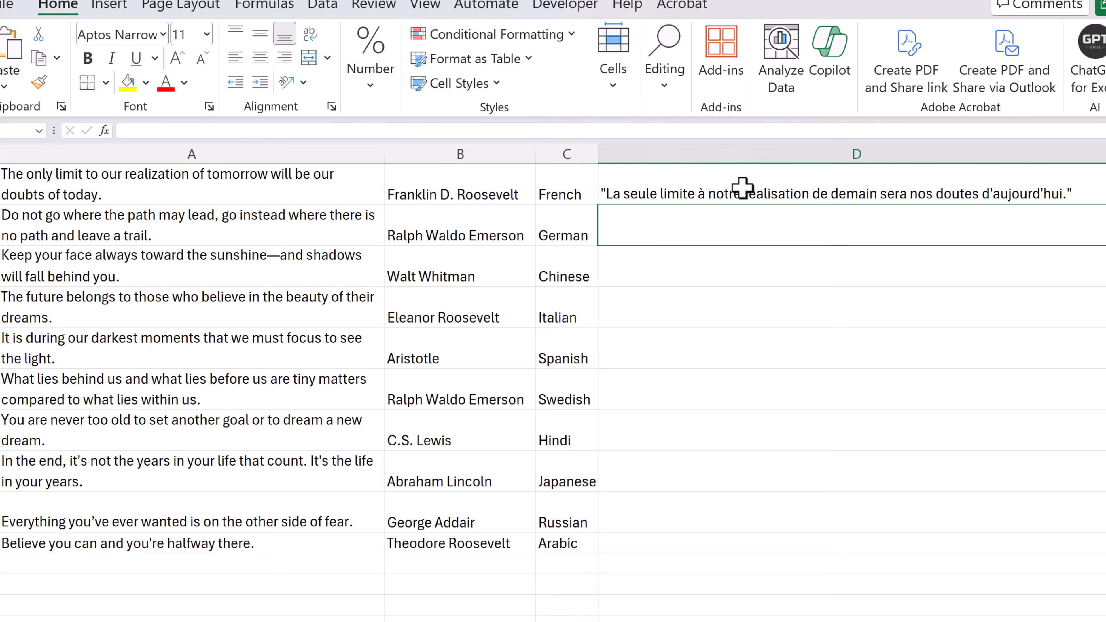
Copy the AI.TRANSLATE formula from D1 down to the Arabic row, D10
left_click(817, 189)
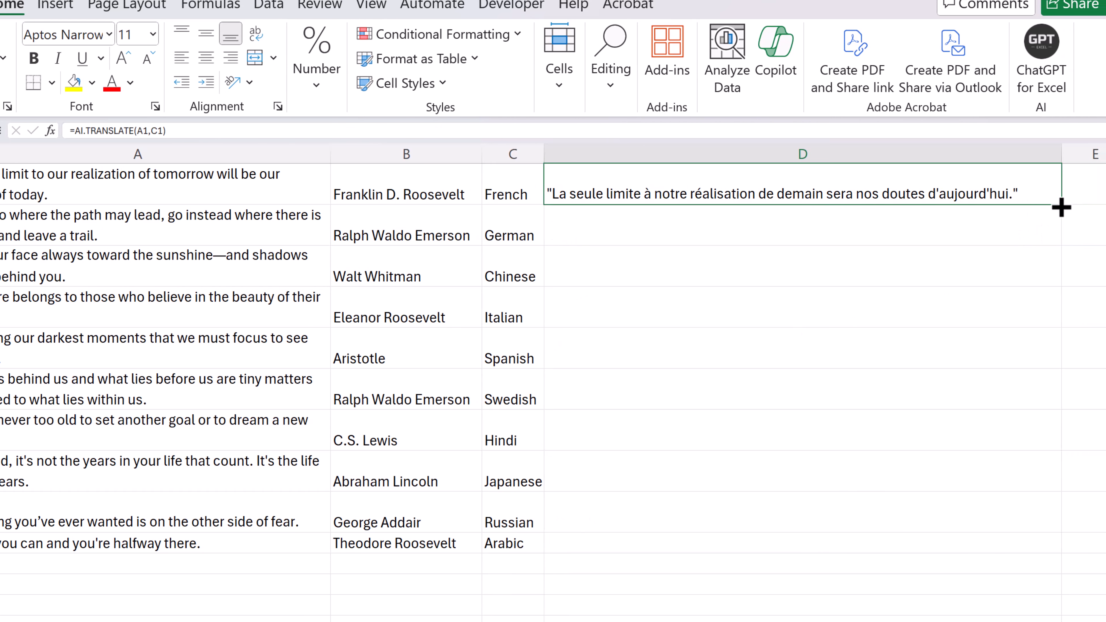
left_click_drag(1065, 208, 1046, 544)
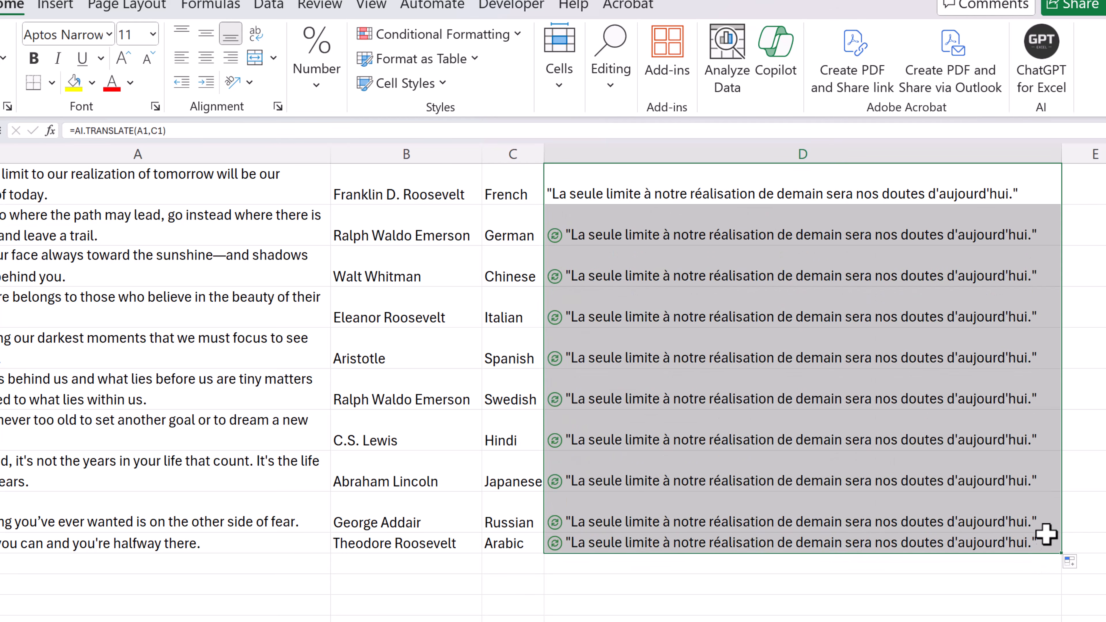
left_click(503, 604)
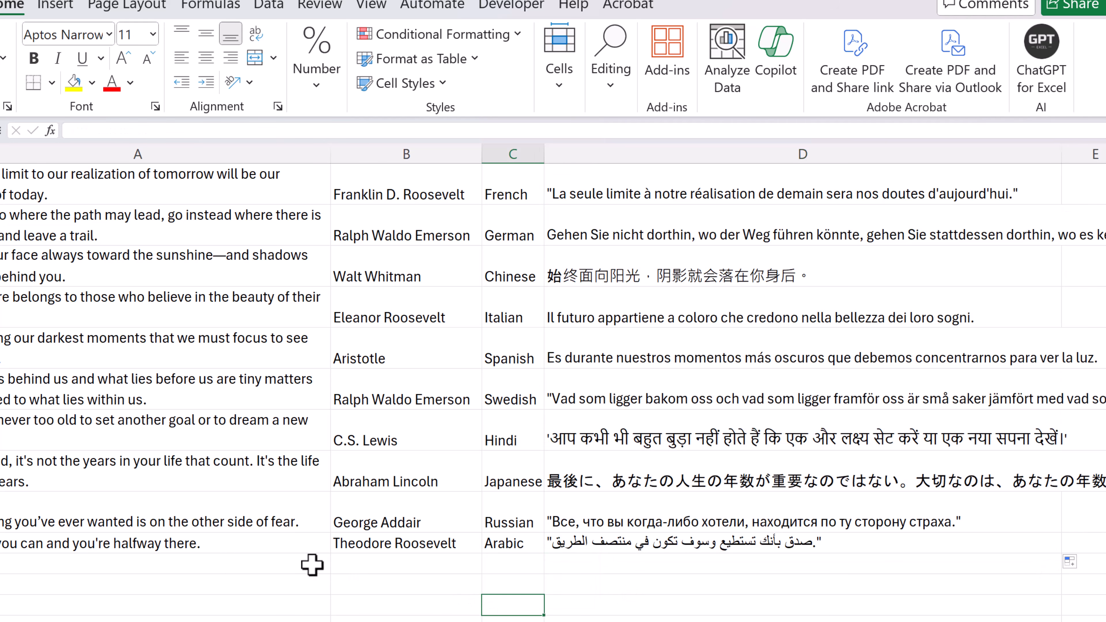